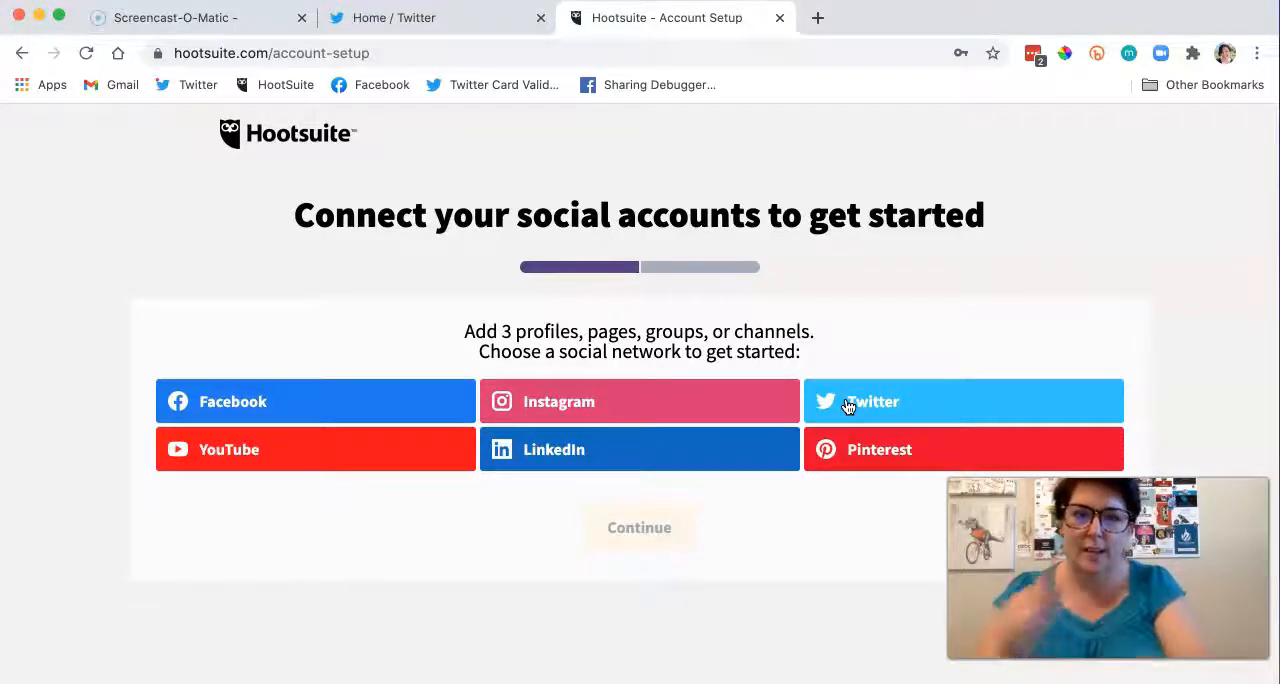
# Step: Connect the howtogetpaidnow Twitter account by authorizing Hootsuite with the saved username and account password
pyautogui.click(848, 405)
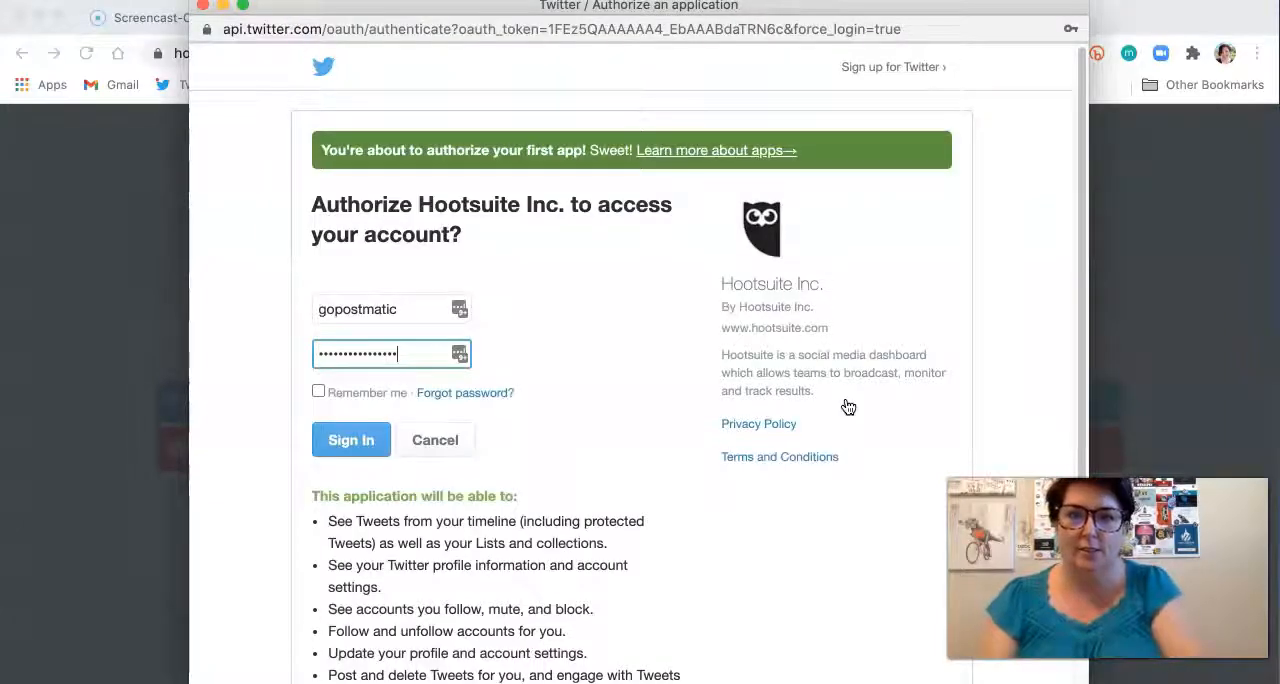
pyautogui.doubleClick(410, 309)
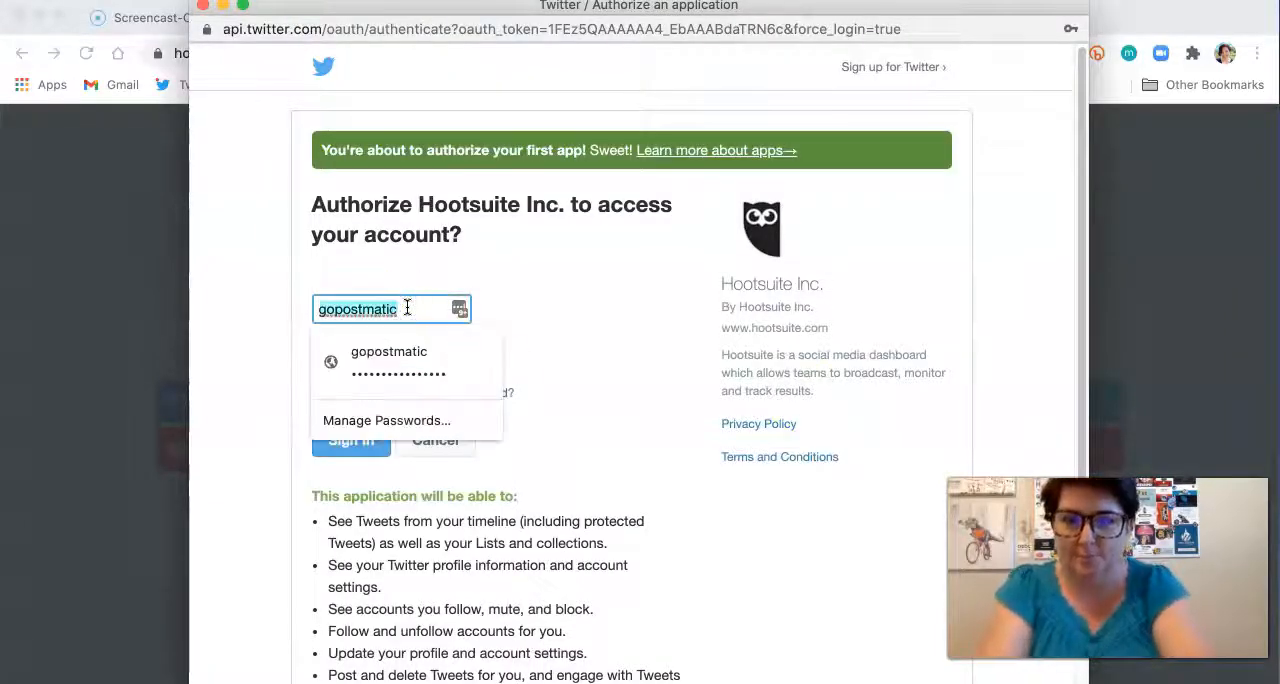
pyautogui.write('get')
pyautogui.press('BackSpace')
pyautogui.press('BackSpace')
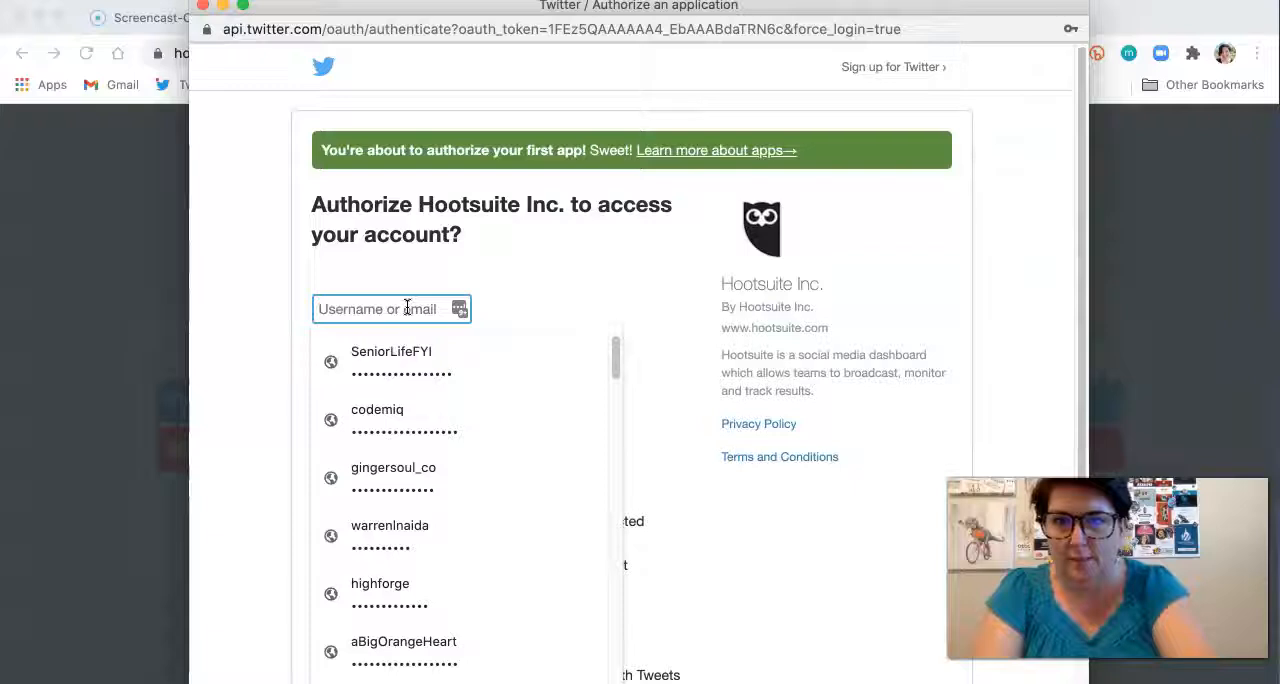
pyautogui.write('howtogetpaidnow')
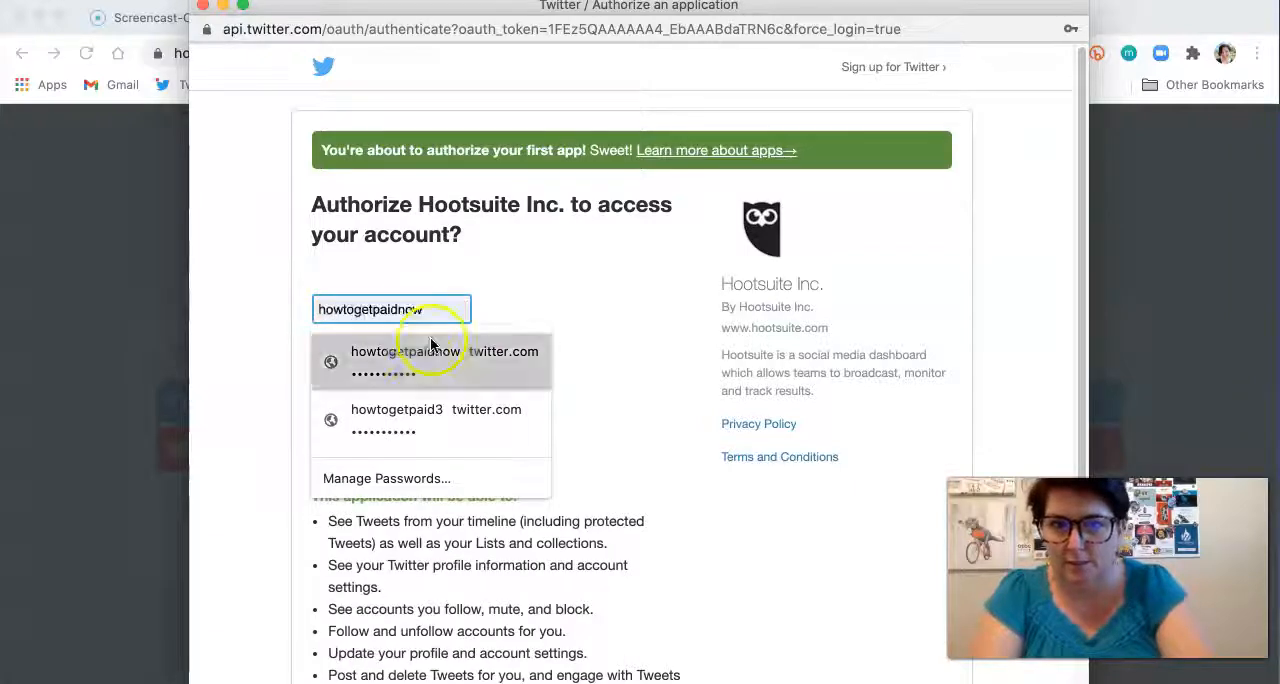
pyautogui.click(433, 345)
pyautogui.click(345, 440)
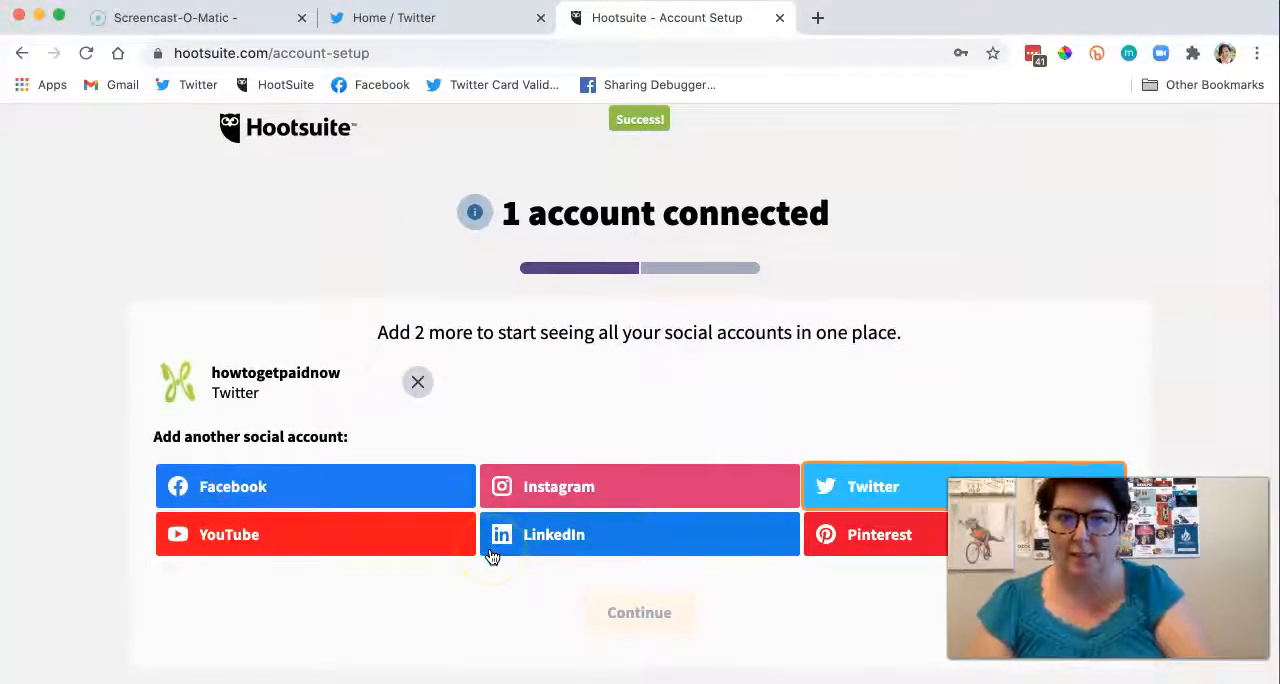
# Step: Try to continue the account setup with only the Twitter account connected
pyautogui.click(626, 617)
pyautogui.scroll(-1, 636, 463)
pyautogui.scroll(1, 634, 463)
pyautogui.click(640, 620)
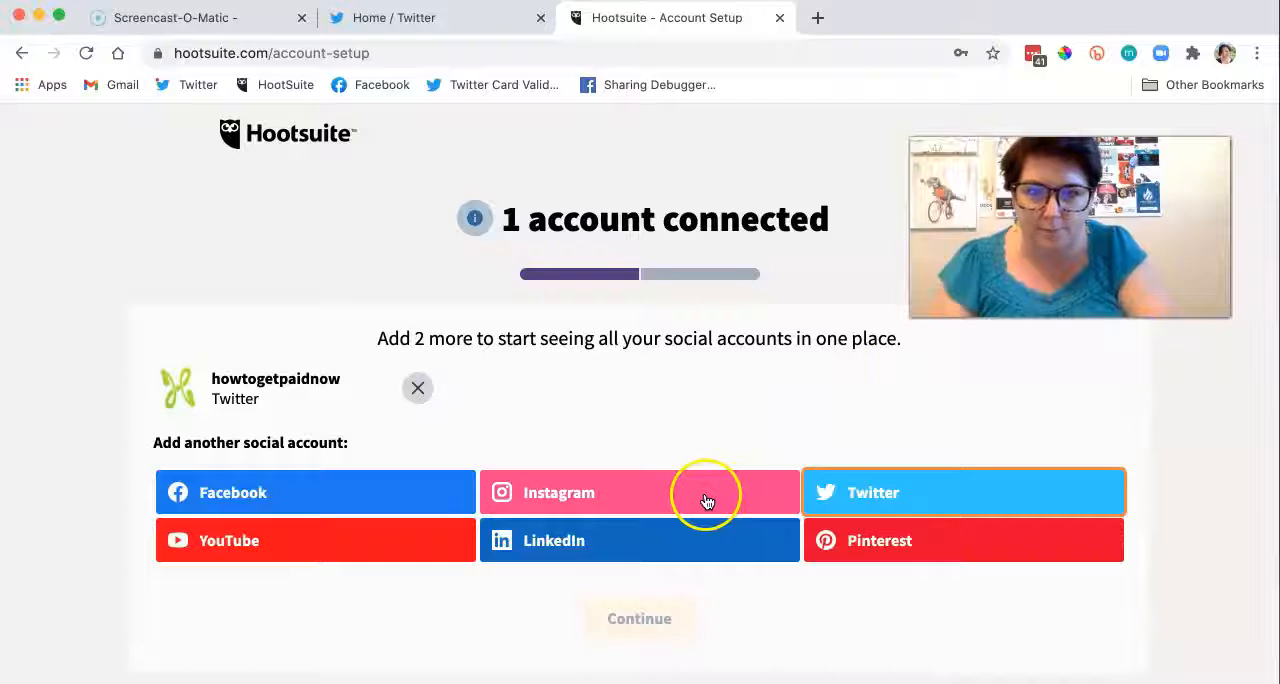
# Step: Authorize Hootsuite through Facebook and add the University Christian Ministries and Ginger Soul pages
pyautogui.click(381, 490)
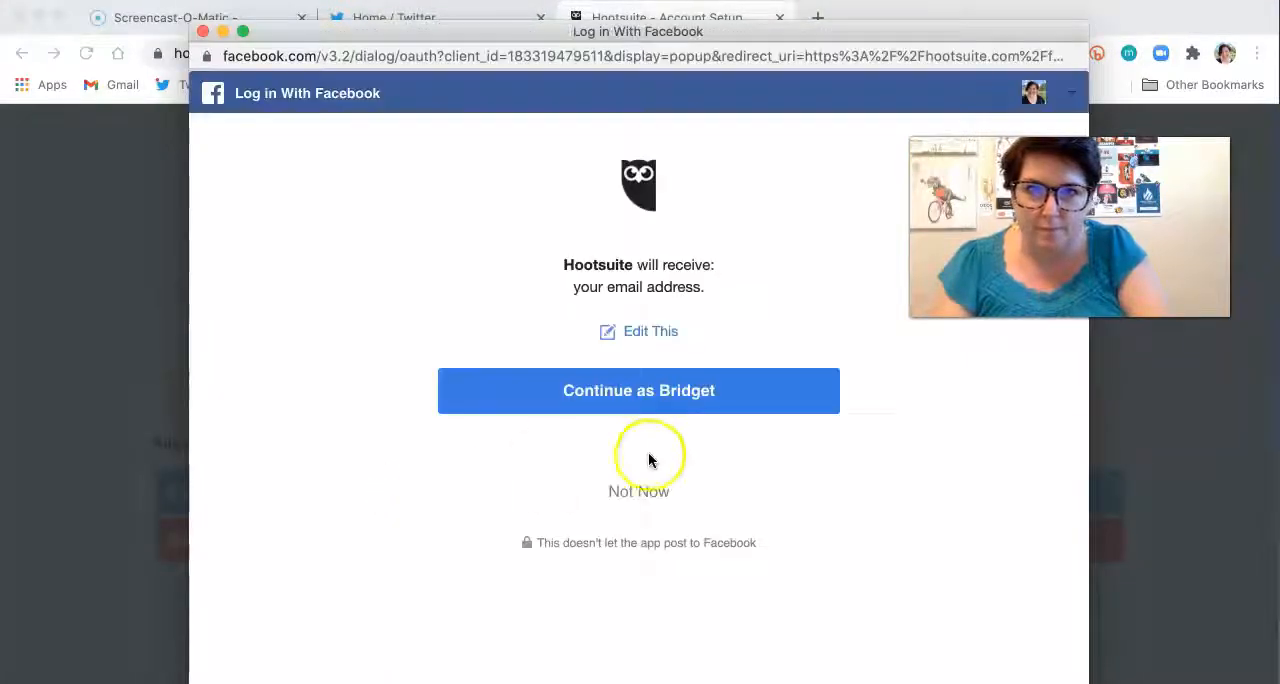
pyautogui.click(649, 400)
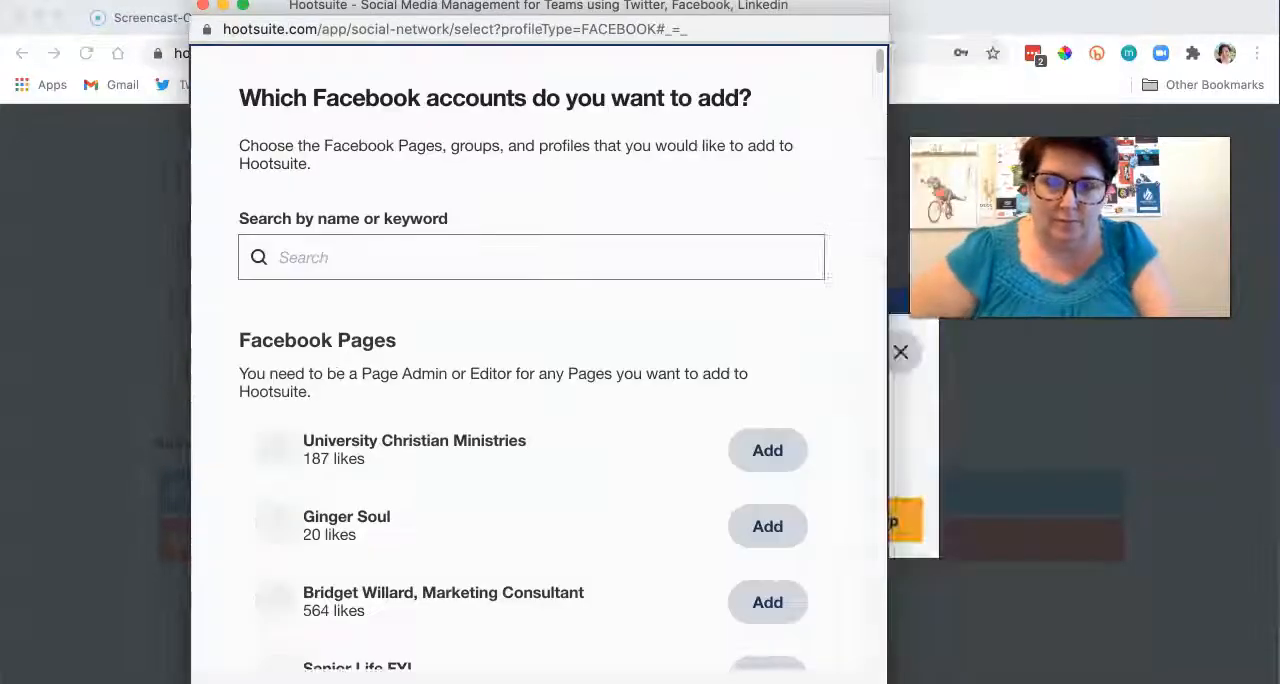
pyautogui.click(853, 455)
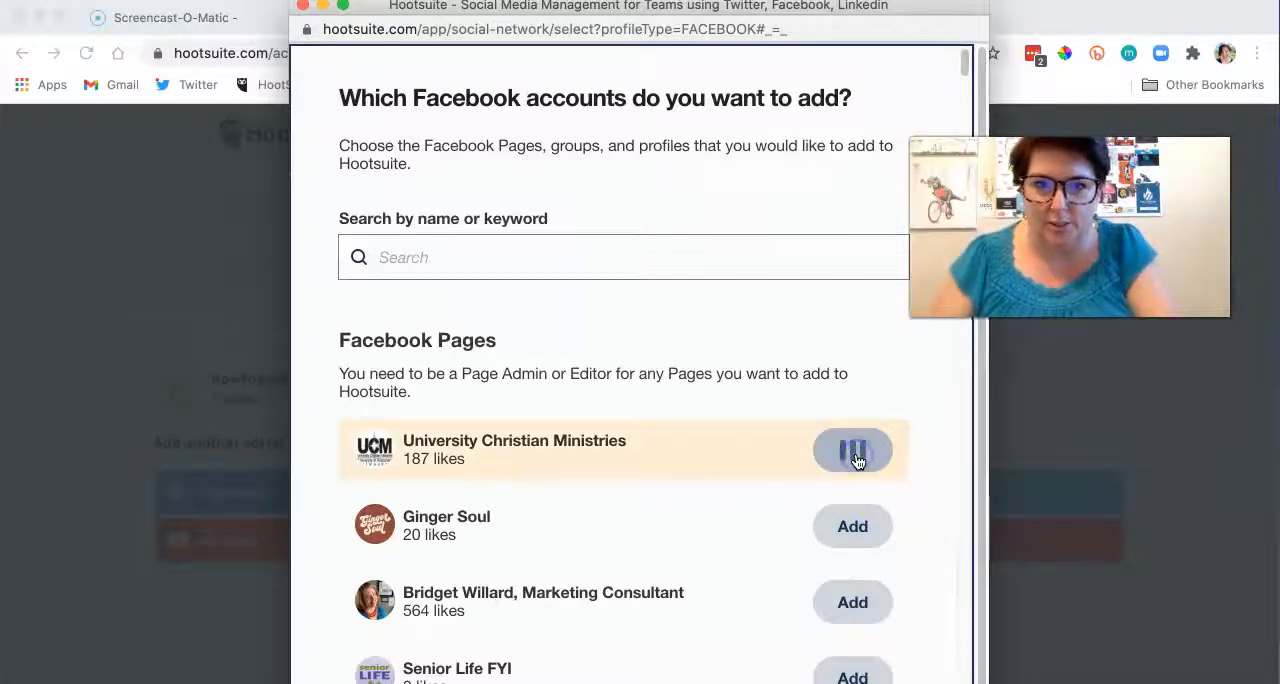
pyautogui.click(852, 612)
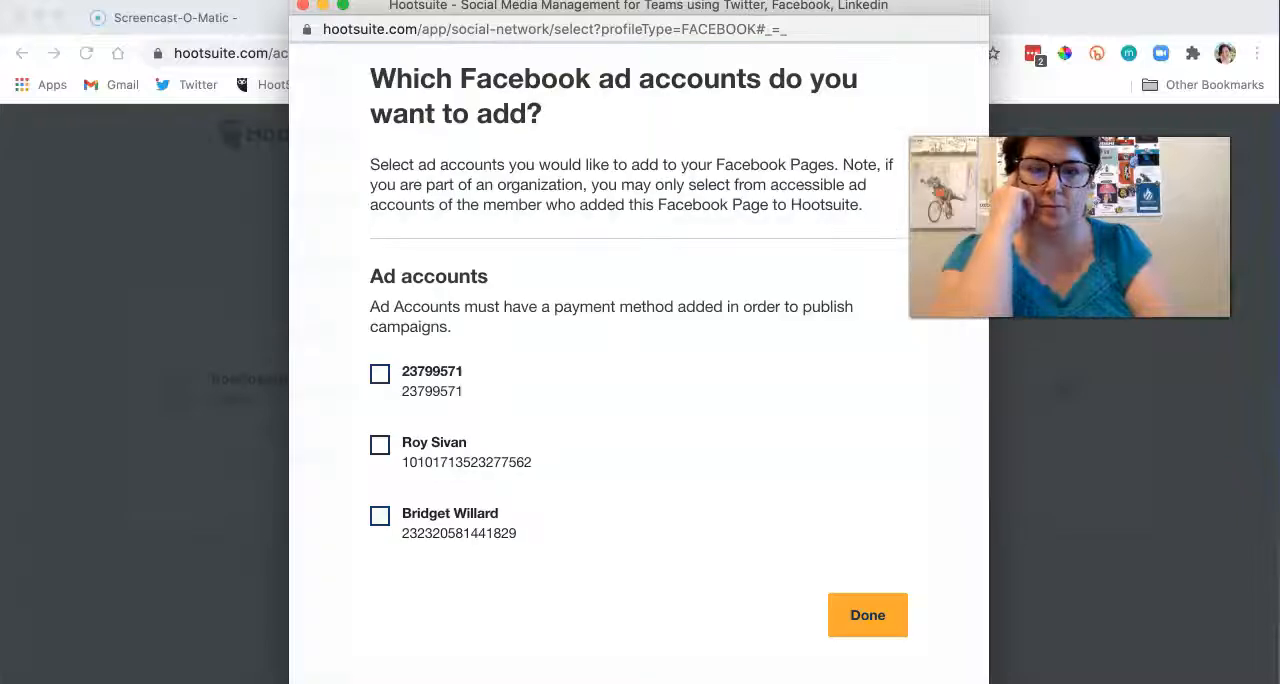
# Step: Select the account owner's Facebook ad account and finish the ad account selection
pyautogui.click(889, 615)
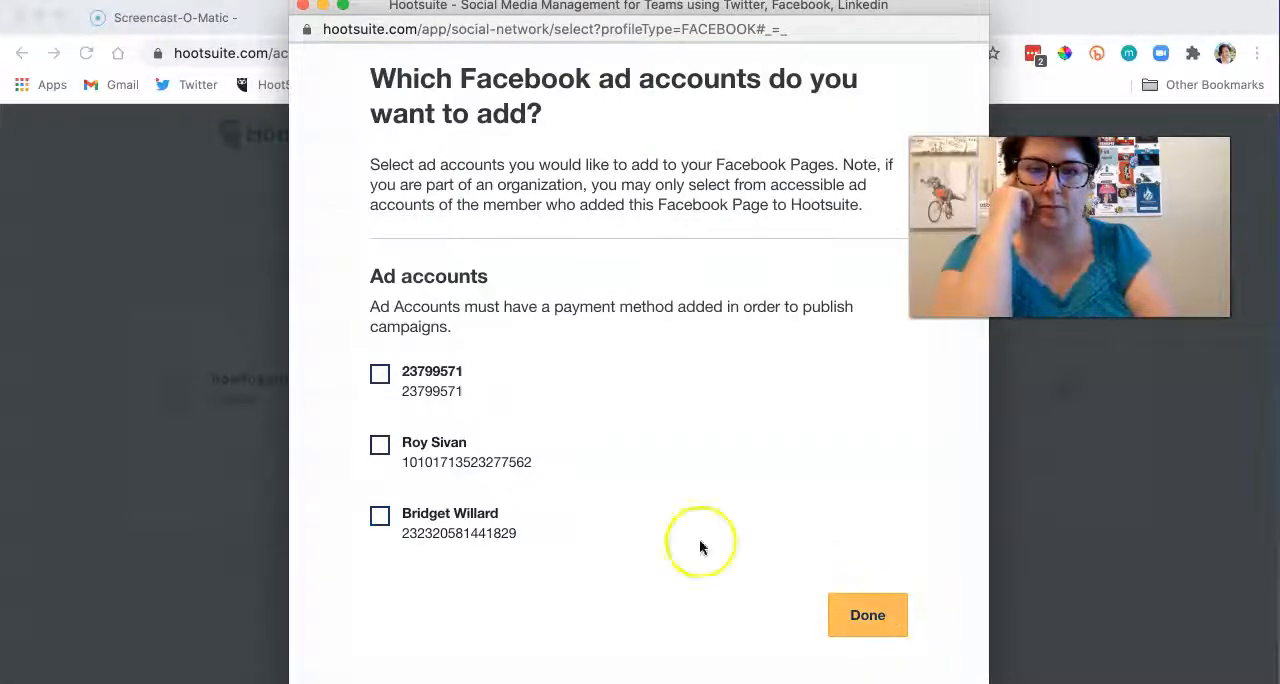
pyautogui.click(380, 515)
pyautogui.click(850, 615)
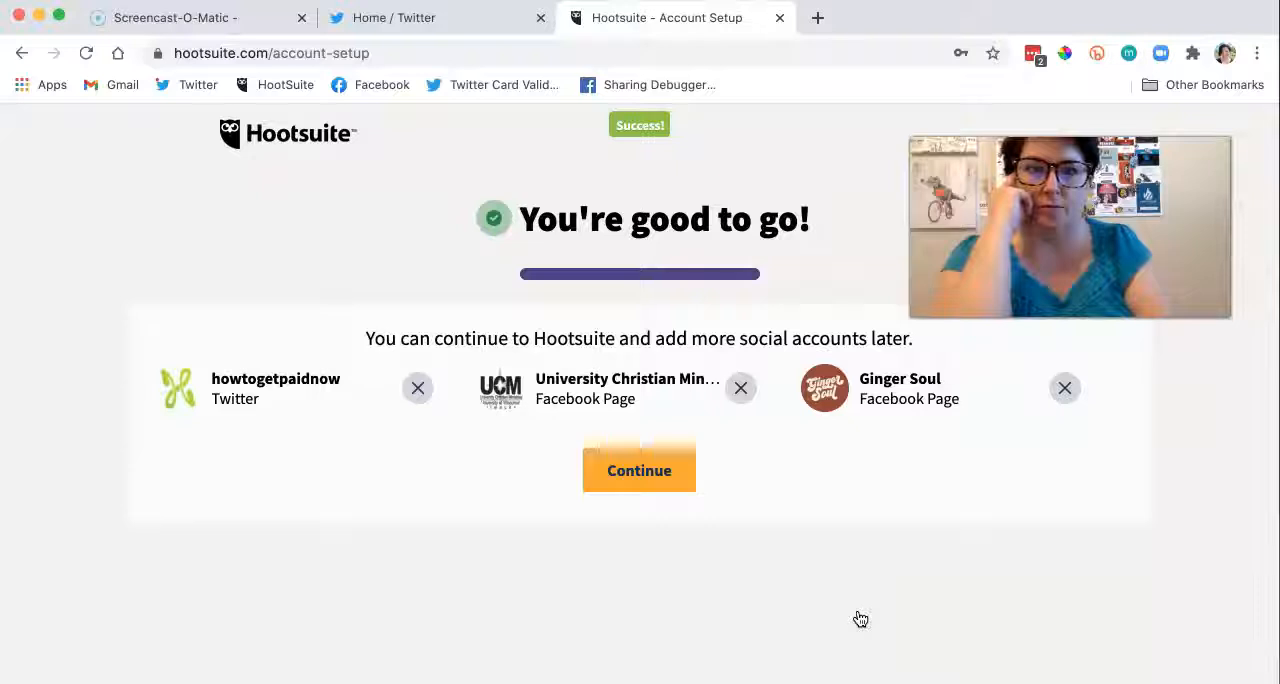
# Step: Continue past the connected accounts and choose to set up a dashboard as the first task
pyautogui.click(655, 482)
pyautogui.click(576, 506)
pyautogui.scroll(-1, 533, 505)
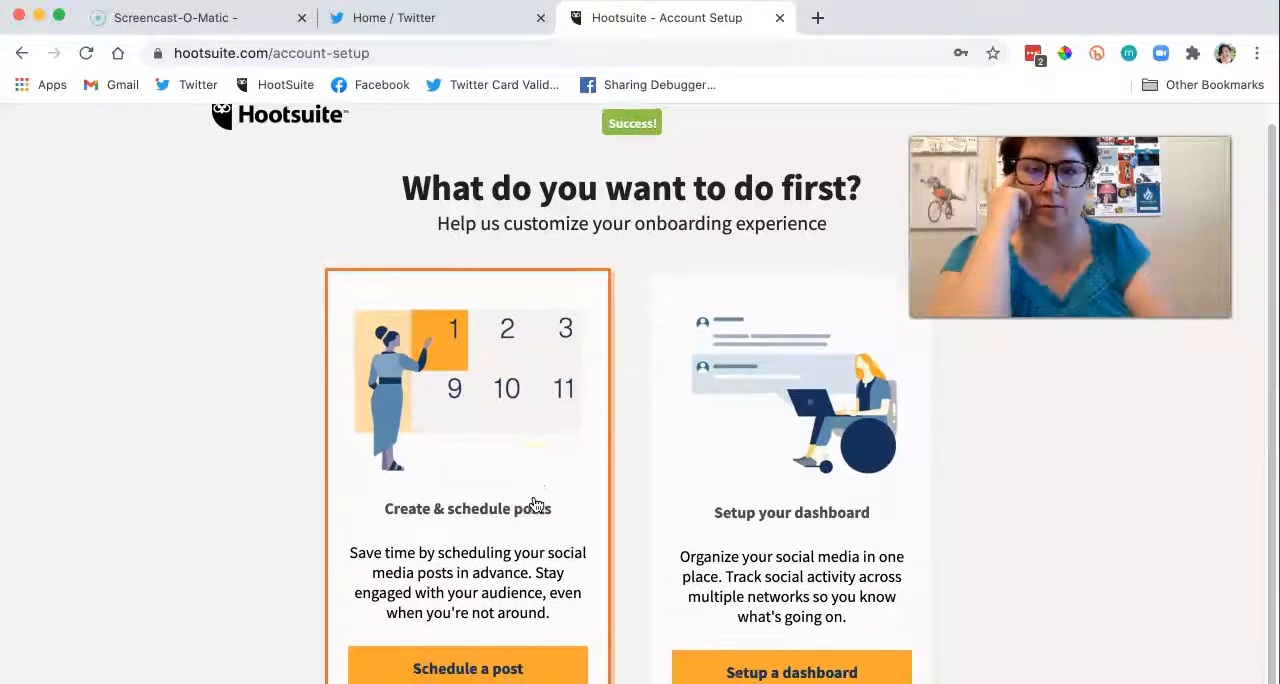
pyautogui.click(775, 668)
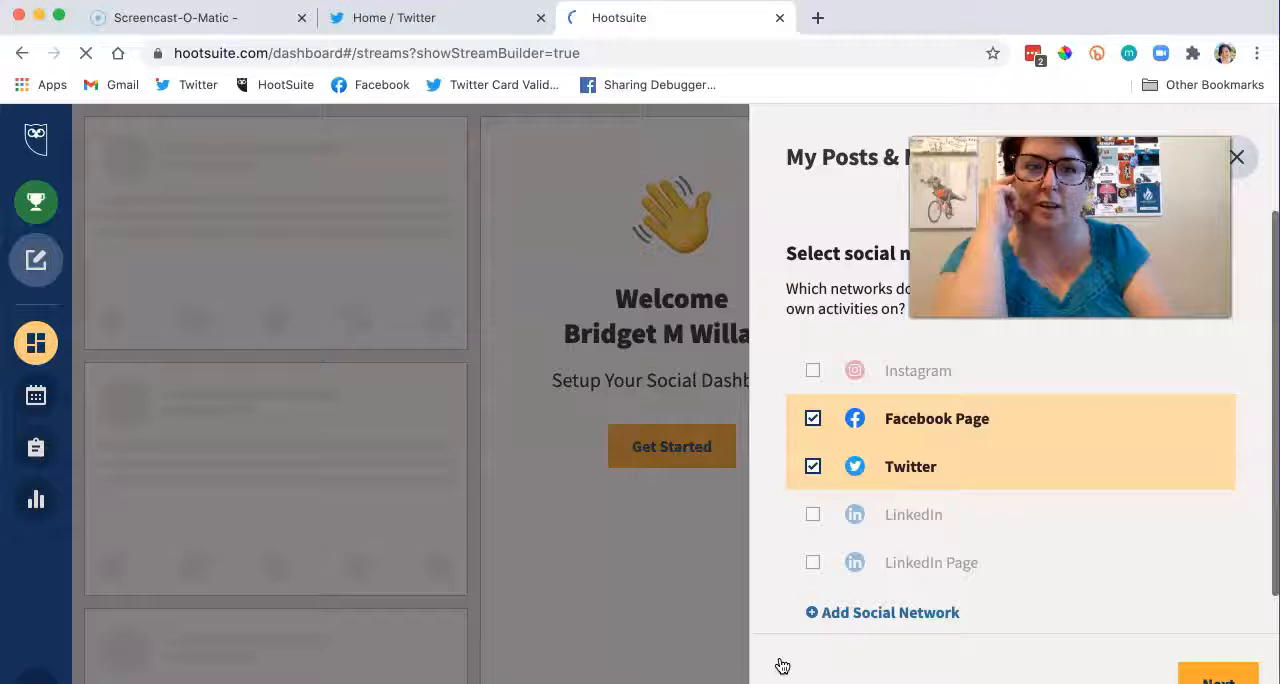
# Step: Leave the social network selection and dismiss the notice about Instagram and Facebook publishing changes
pyautogui.click(812, 419)
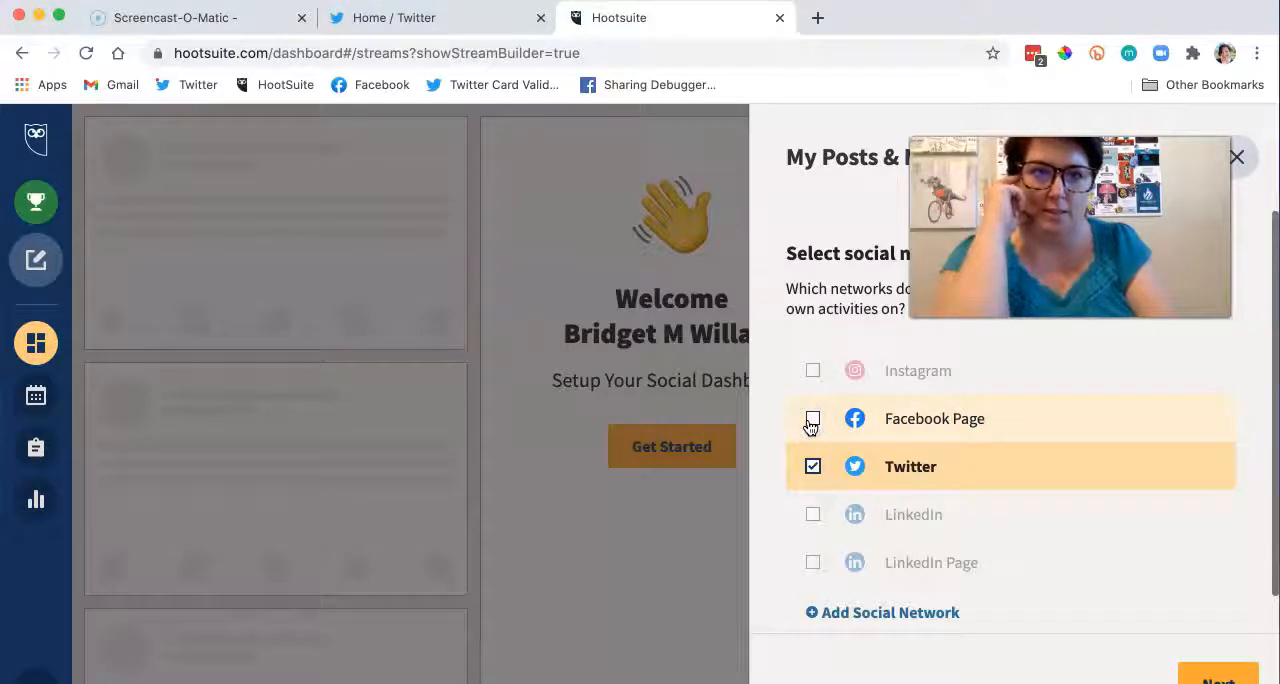
pyautogui.click(1240, 163)
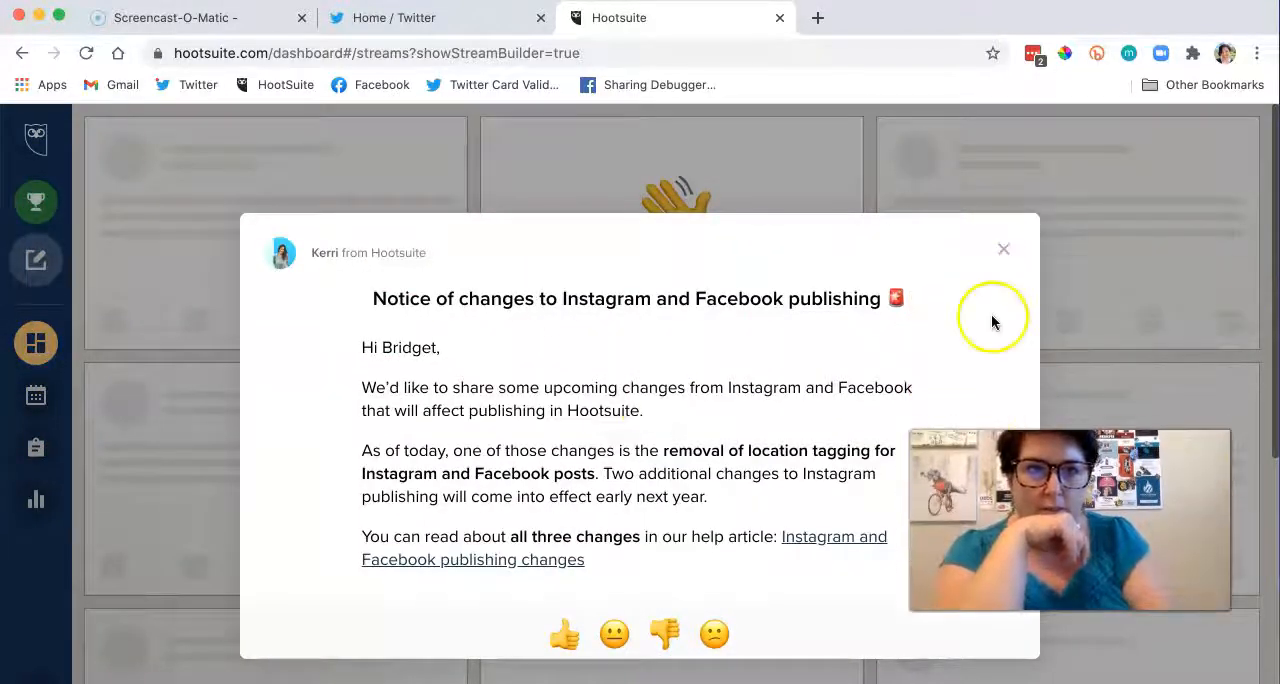
pyautogui.click(1005, 250)
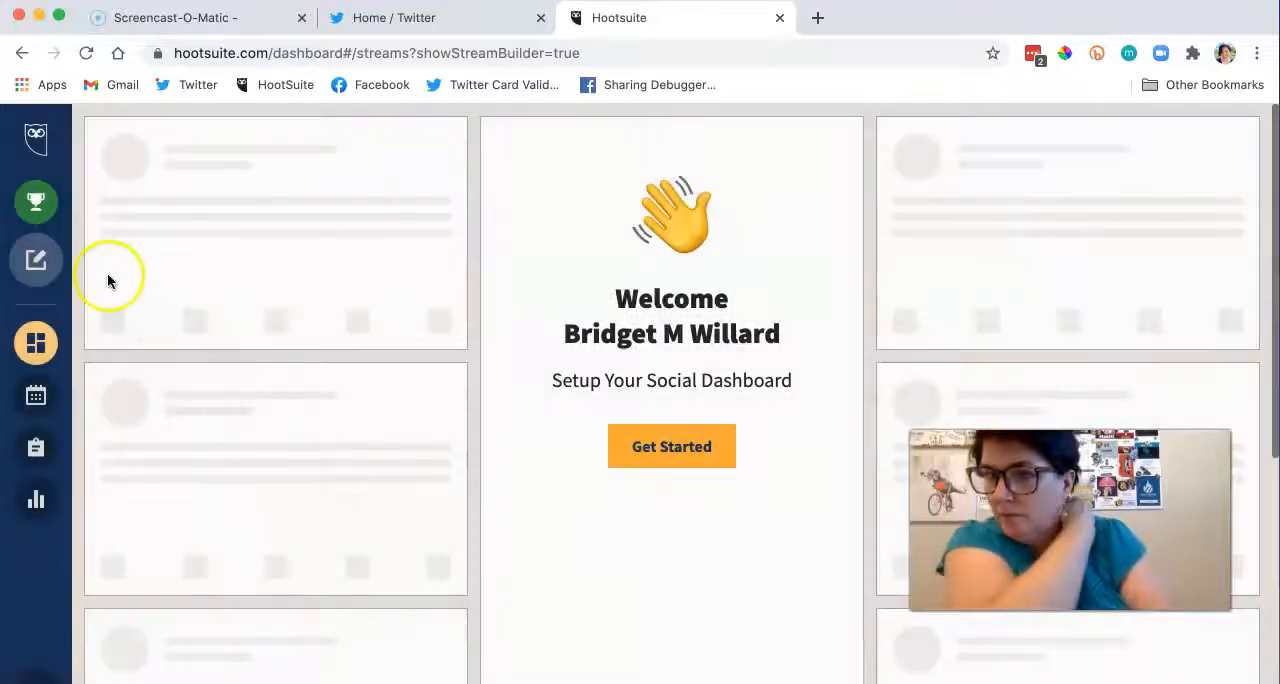
pyautogui.click(41, 350)
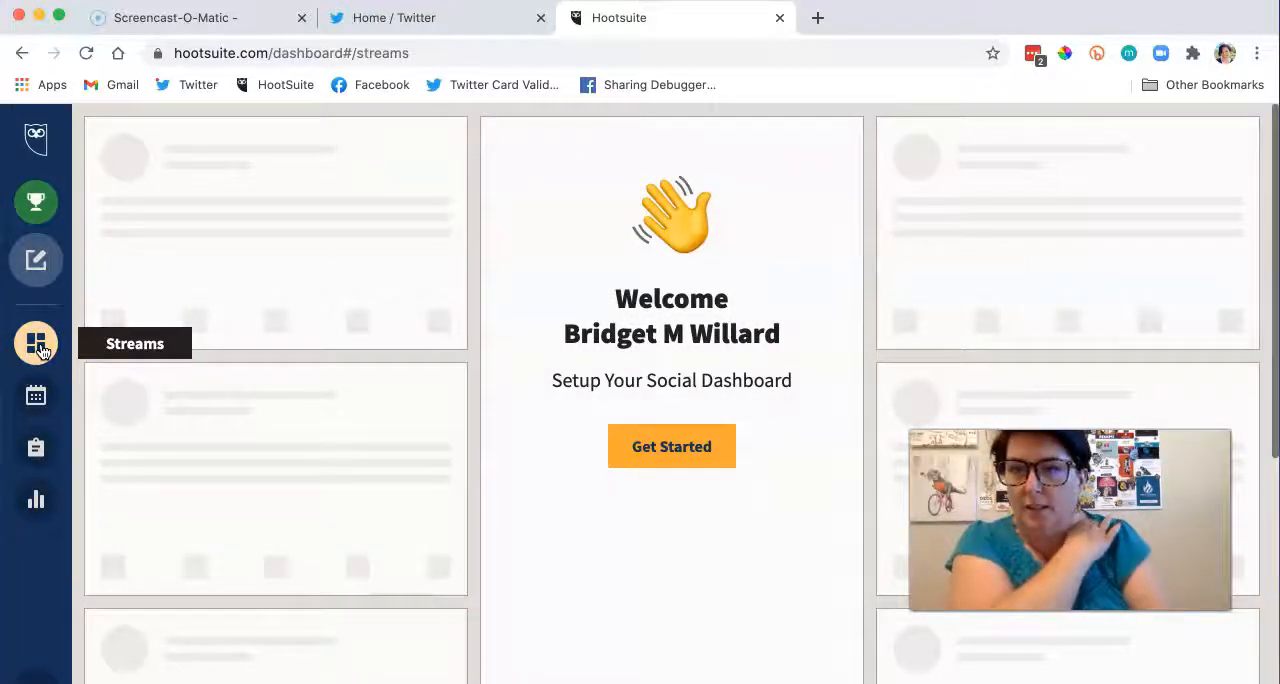
pyautogui.moveTo(52, 243)
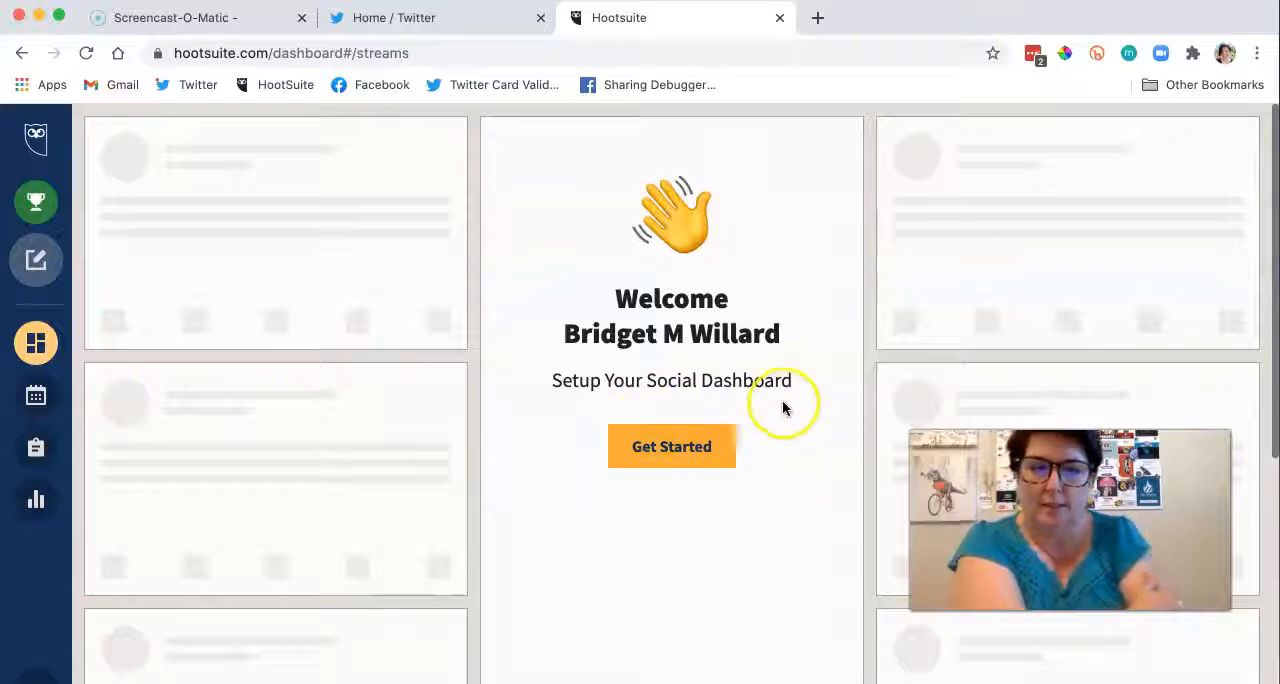
# Step: Set up a My Posts & Mentions board for the howtogetpaidnow Twitter account only, with Facebook Page deselected
pyautogui.click(652, 447)
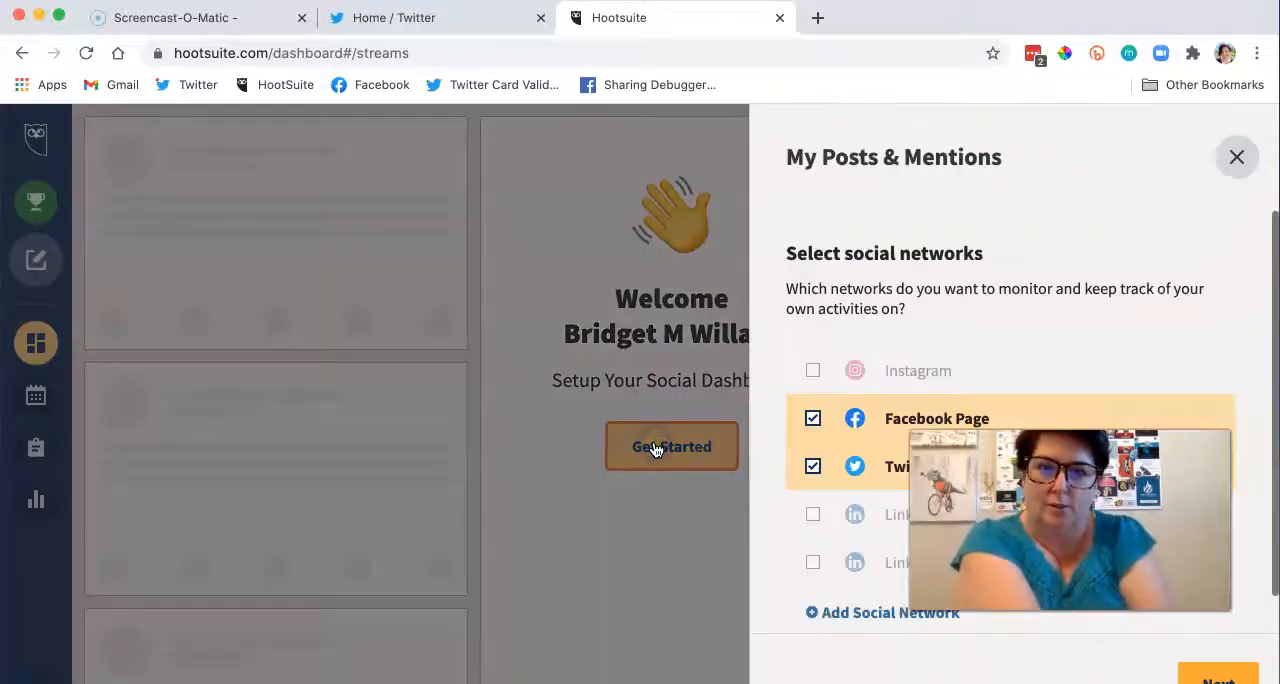
pyautogui.click(811, 419)
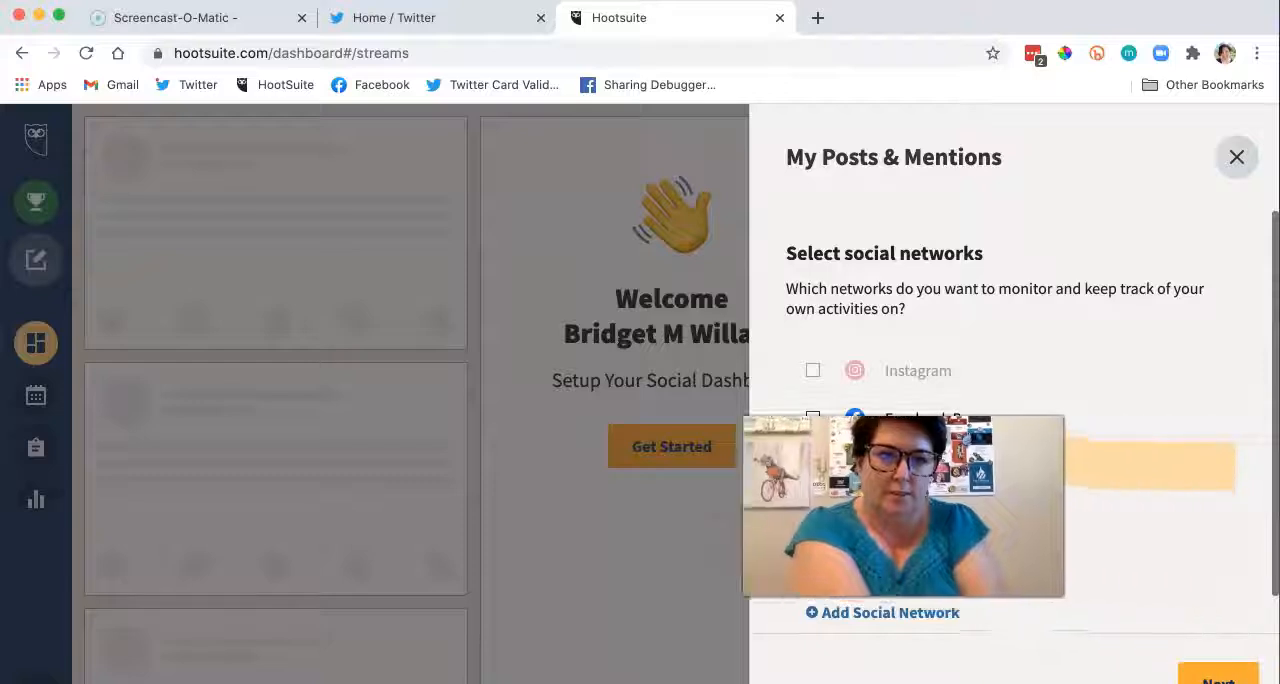
pyautogui.click(1243, 670)
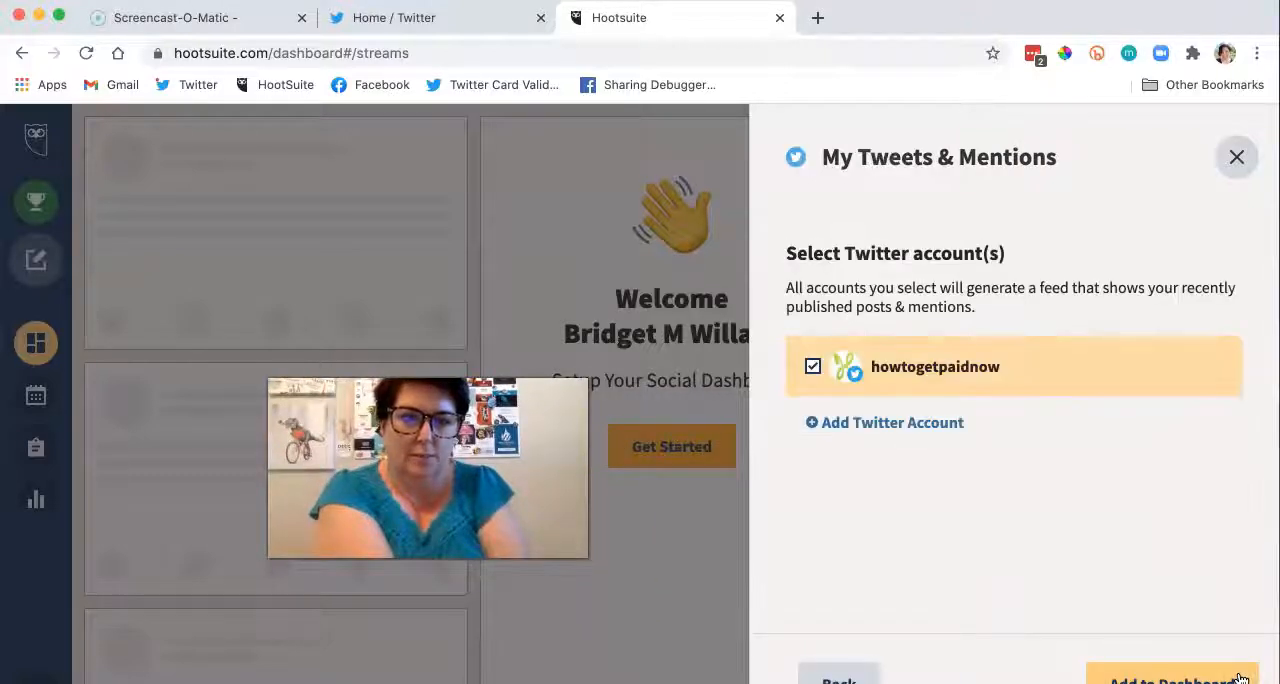
pyautogui.click(1188, 678)
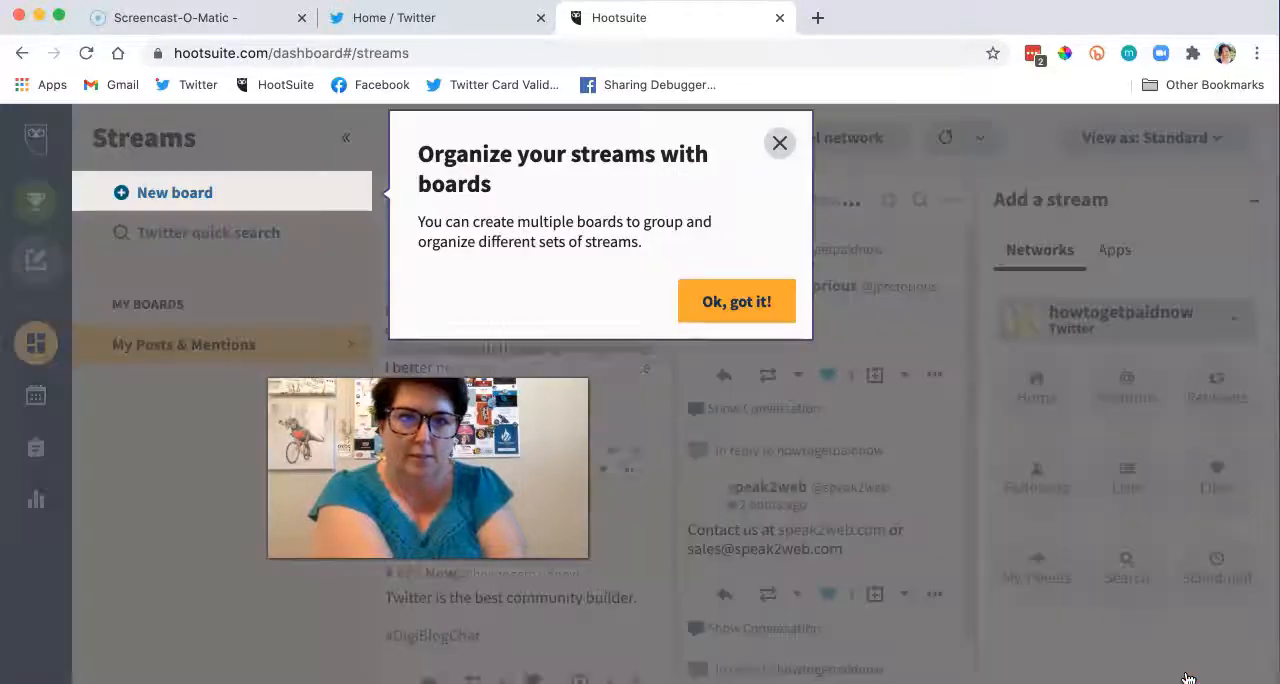
# Step: Collapse the boards sidebar and add a Home stream for the howtogetpaidnow Twitter account
pyautogui.click(740, 302)
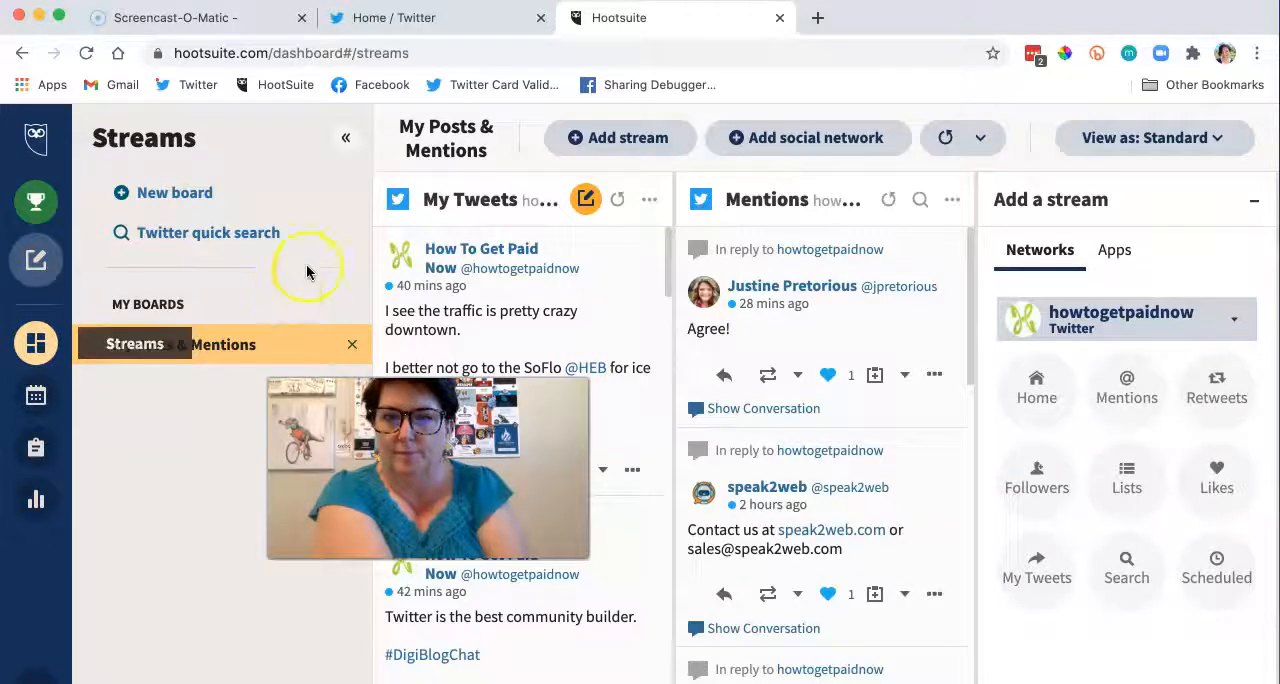
pyautogui.click(345, 137)
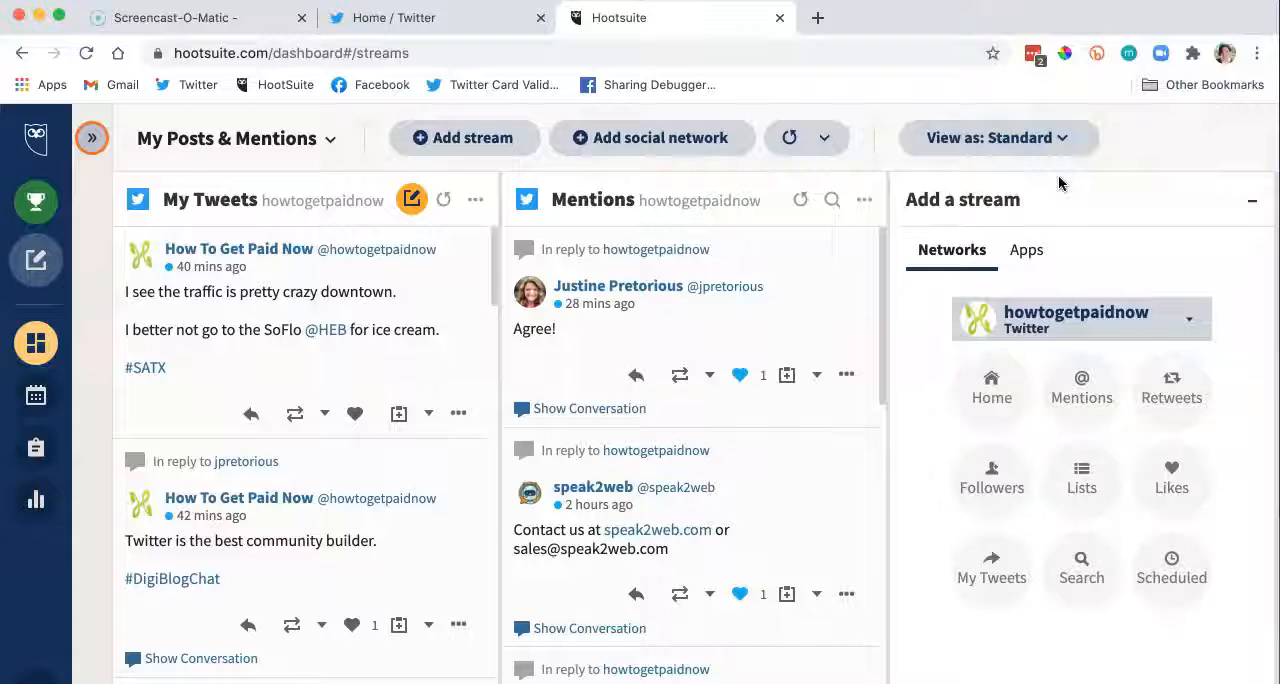
pyautogui.click(897, 90)
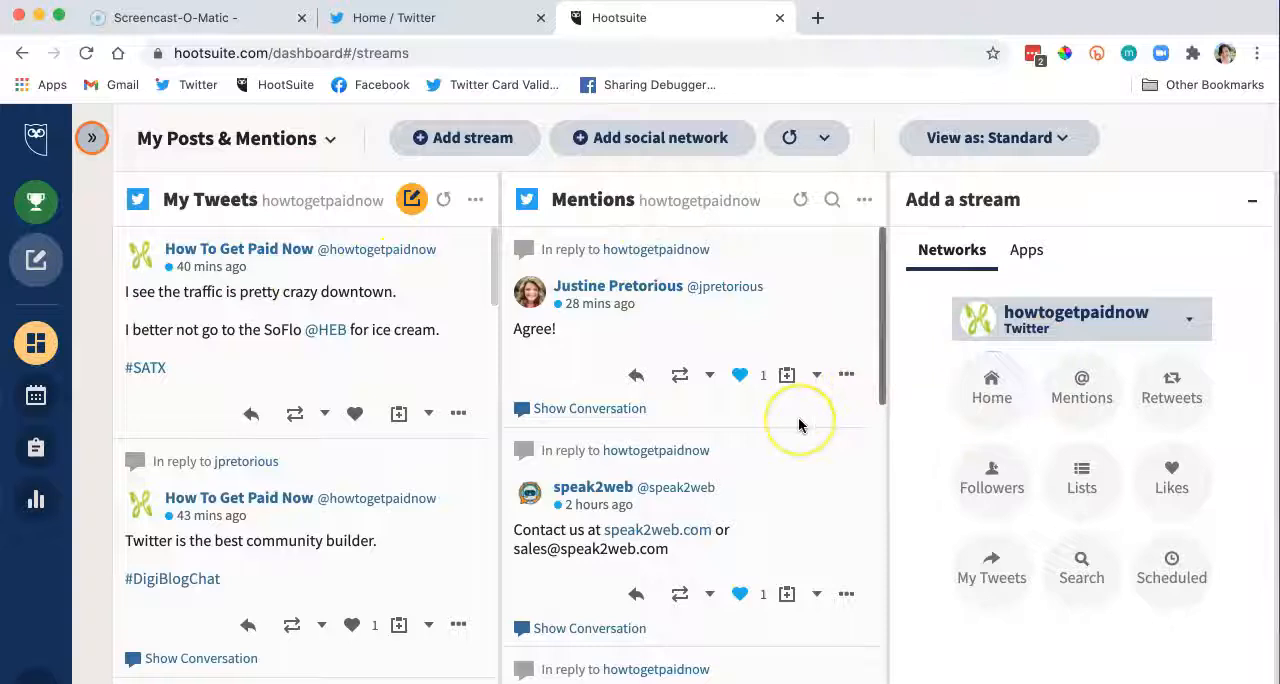
pyautogui.click(991, 387)
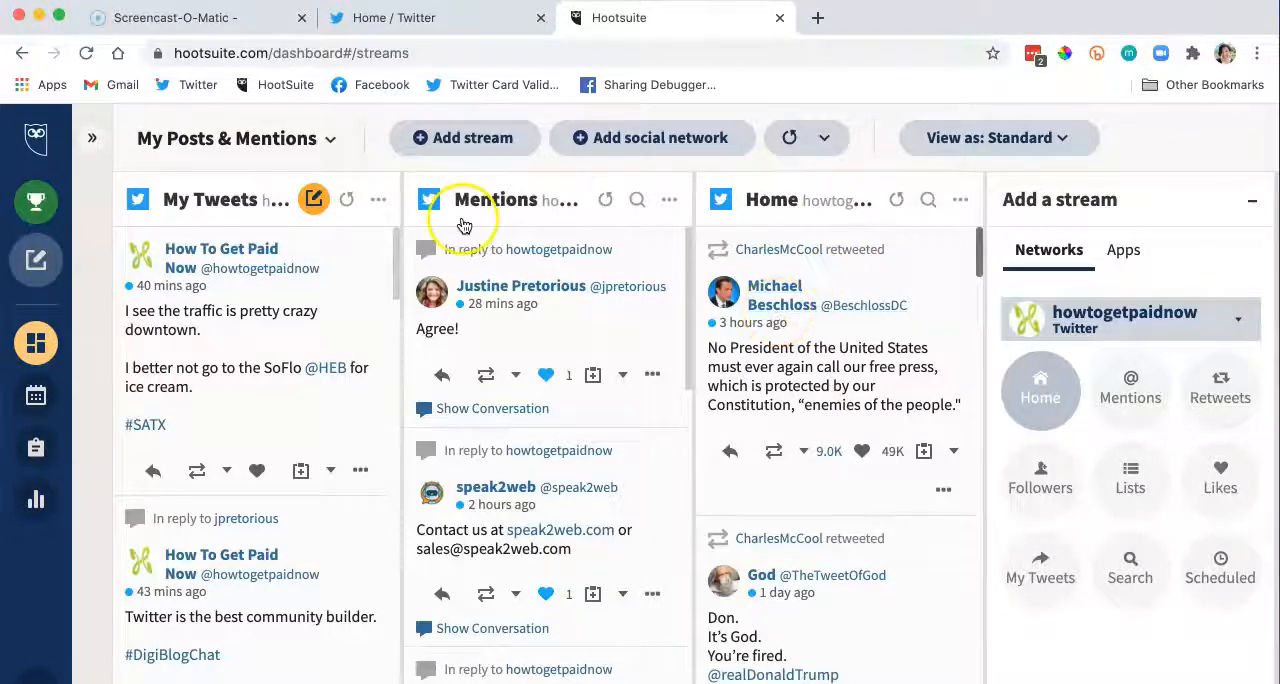
# Step: Move the Home stream to the first position on the board and delete the My Tweets stream
pyautogui.click(376, 202)
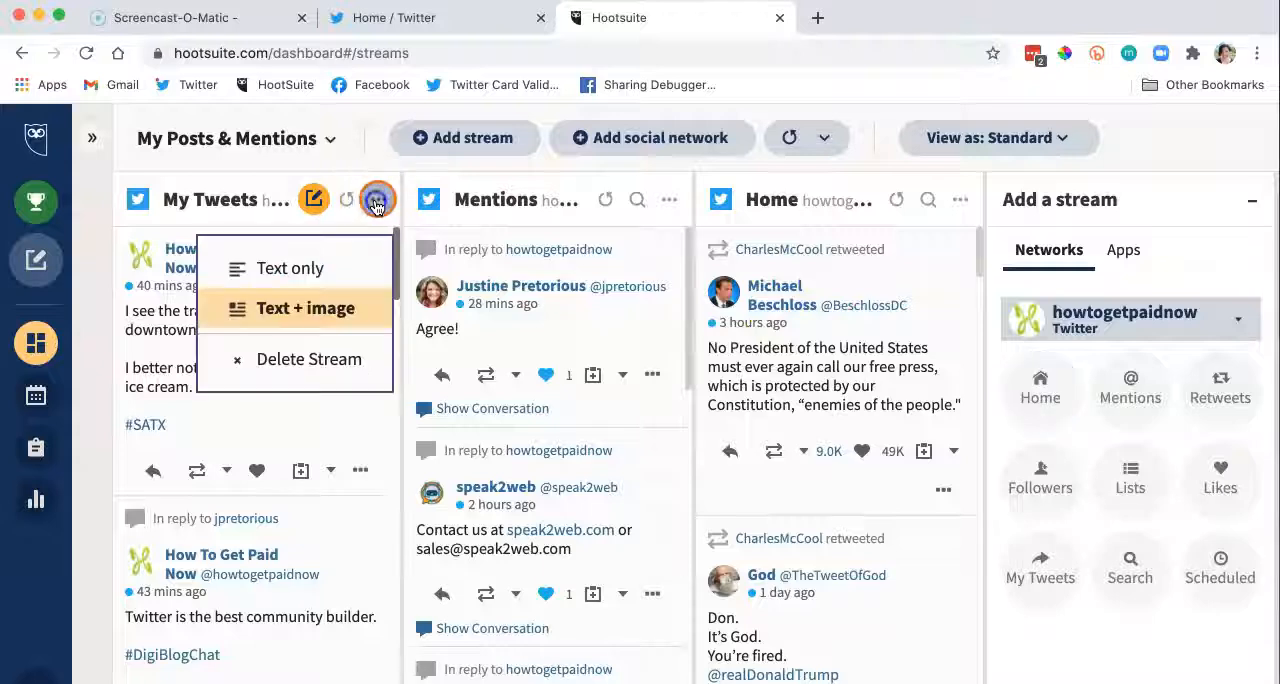
pyautogui.click(329, 358)
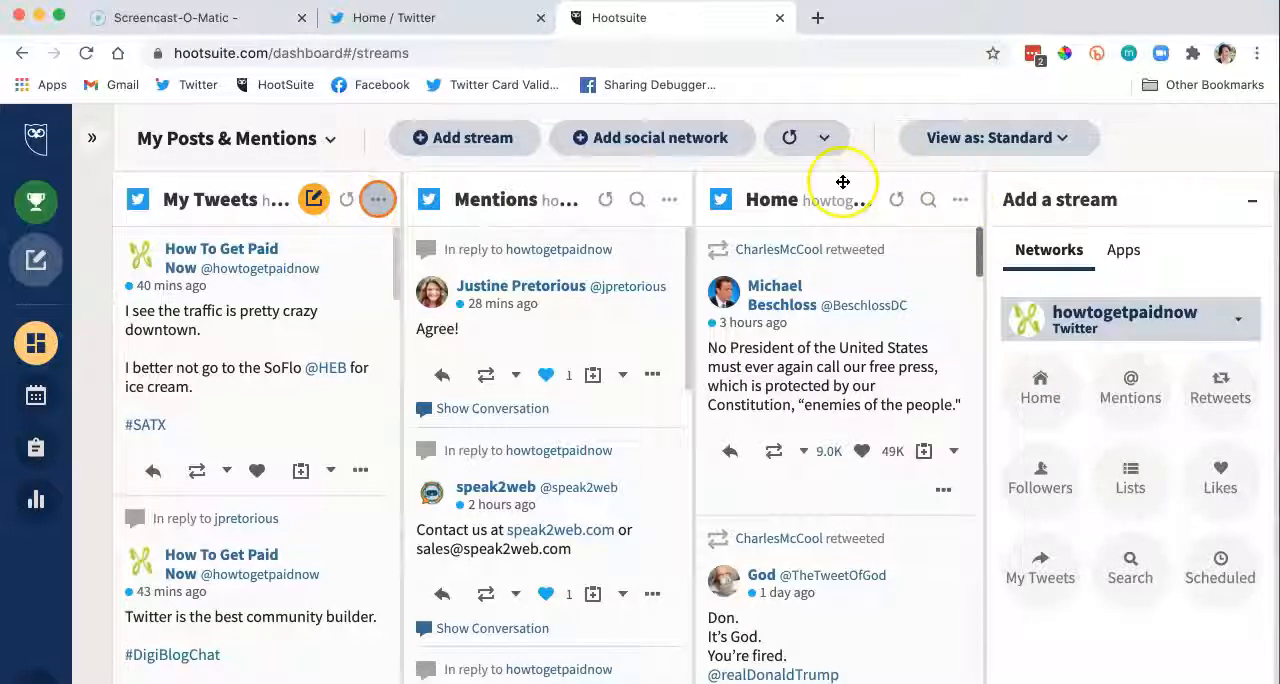
pyautogui.moveTo(800, 188); pyautogui.dragTo(243, 199)
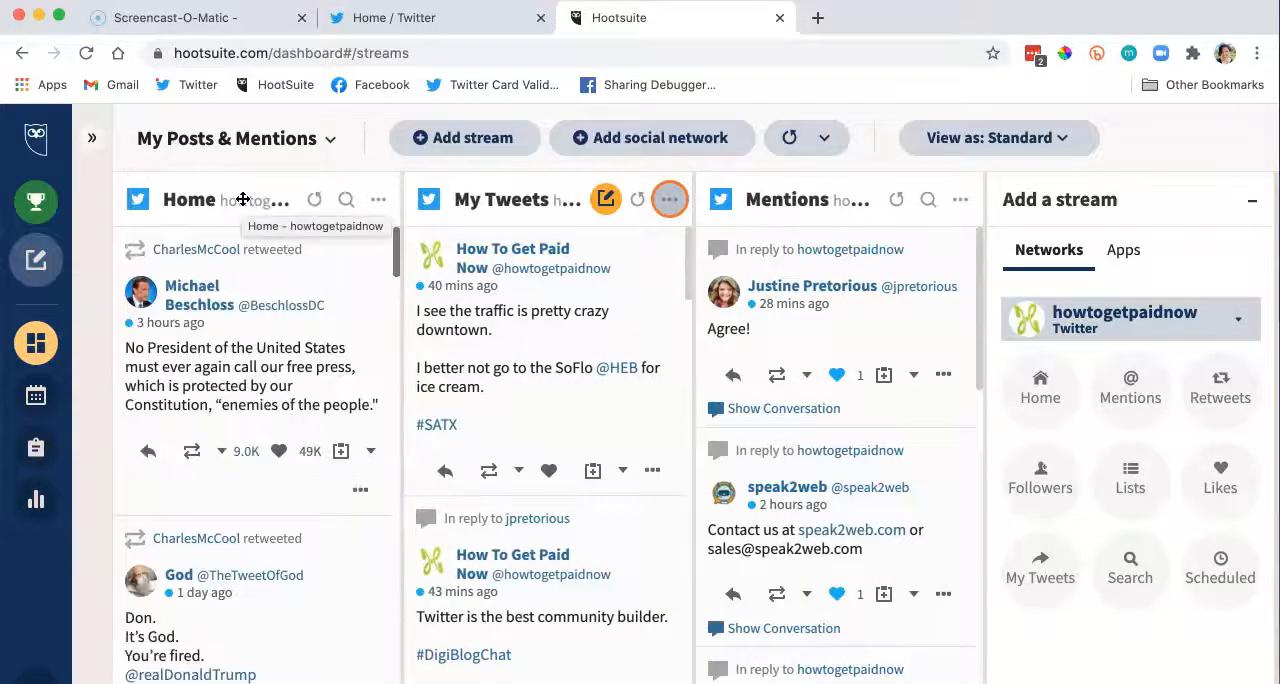
pyautogui.click(668, 203)
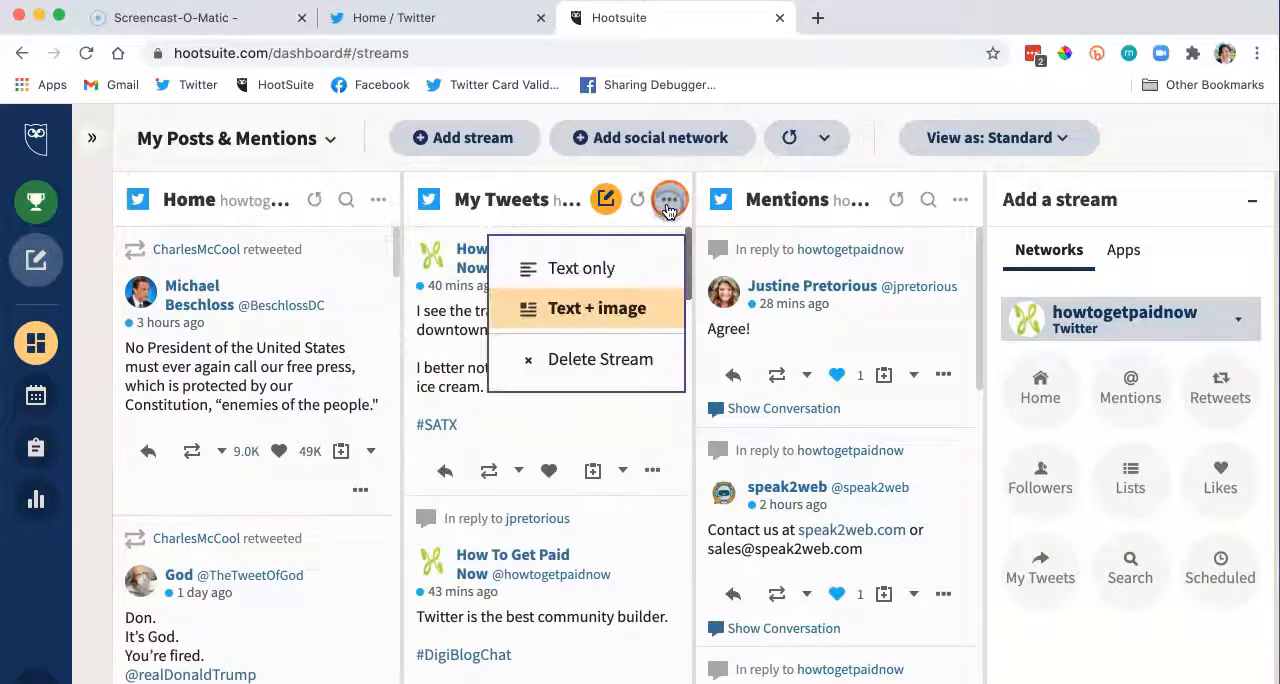
pyautogui.click(572, 362)
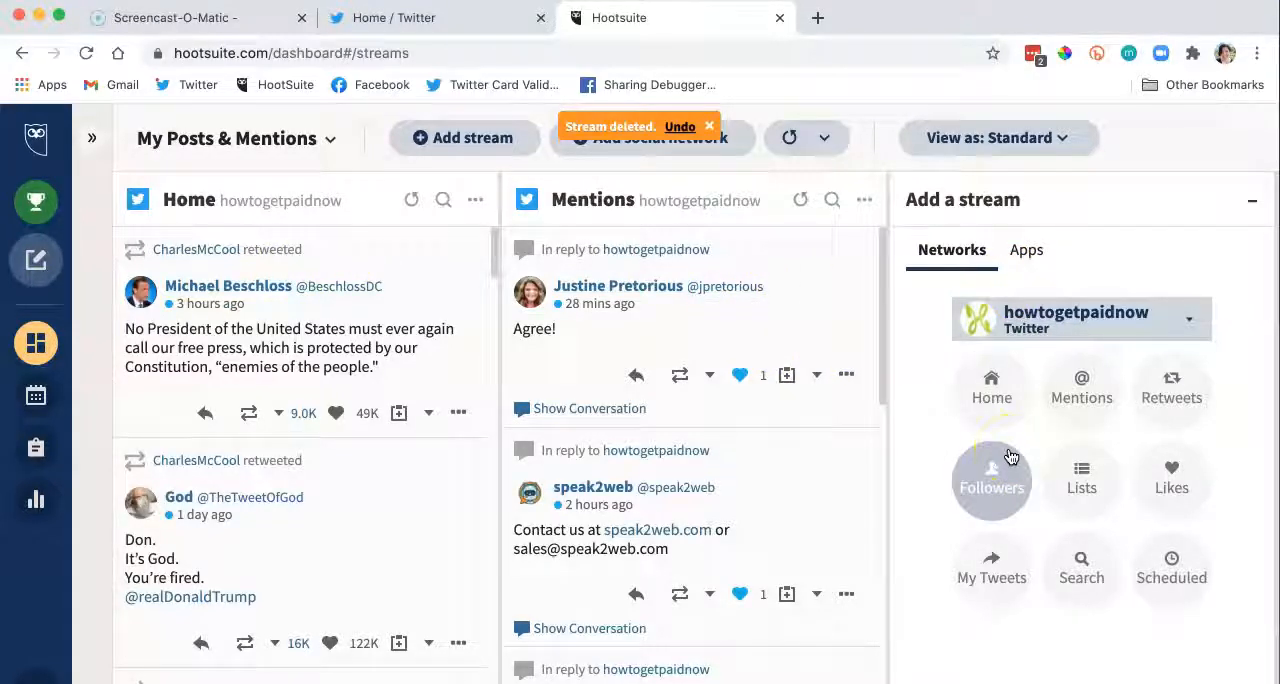
# Step: Add a Likes stream and a stream for the WordPress Professionals Twitter list to the board
pyautogui.click(1088, 472)
pyautogui.click(1156, 467)
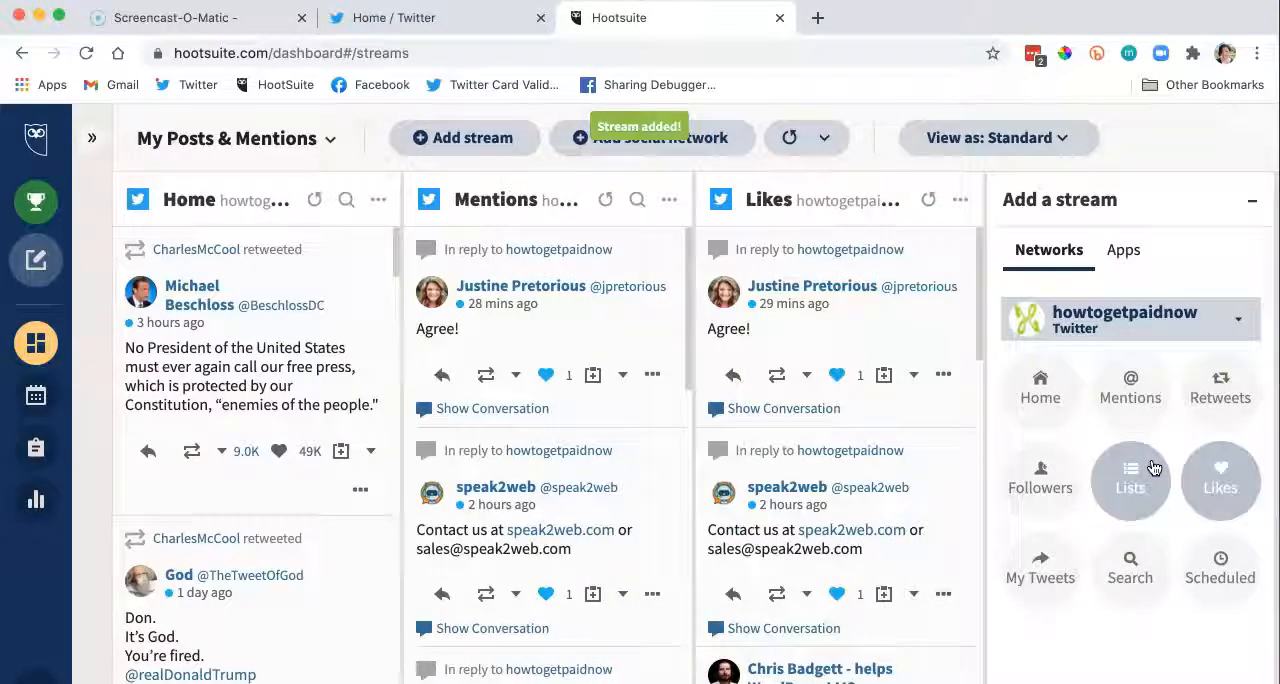
pyautogui.click(1128, 486)
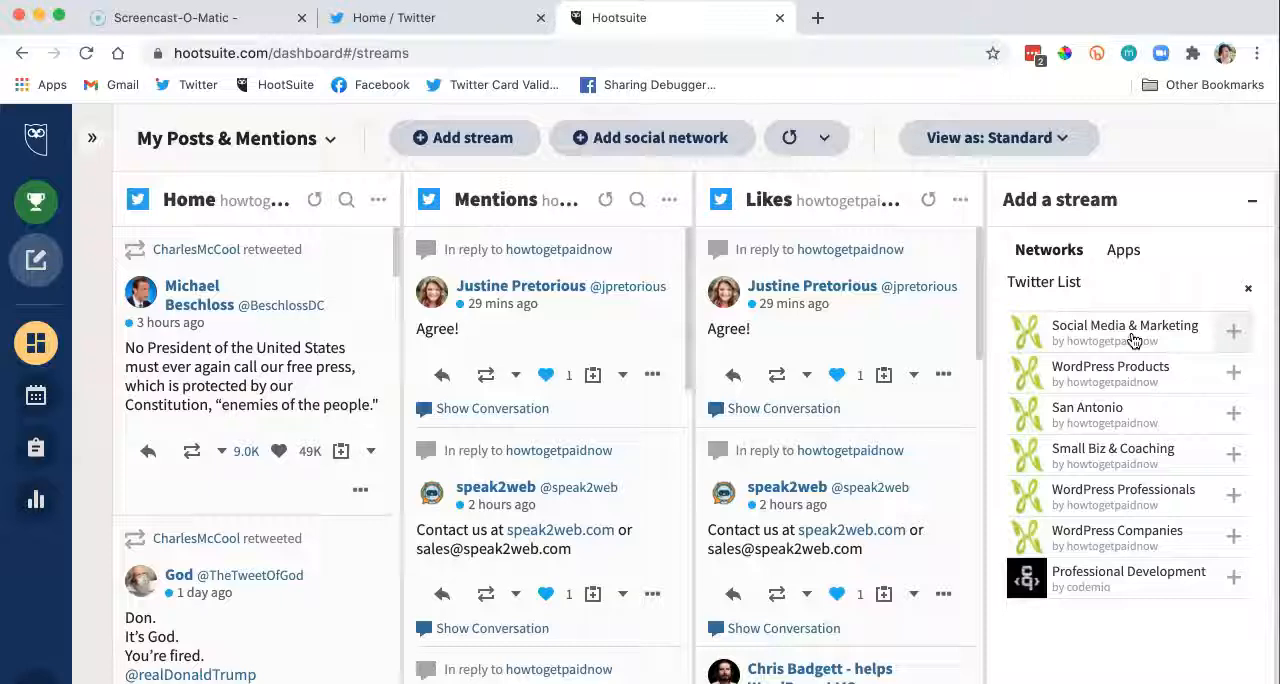
pyautogui.click(1234, 500)
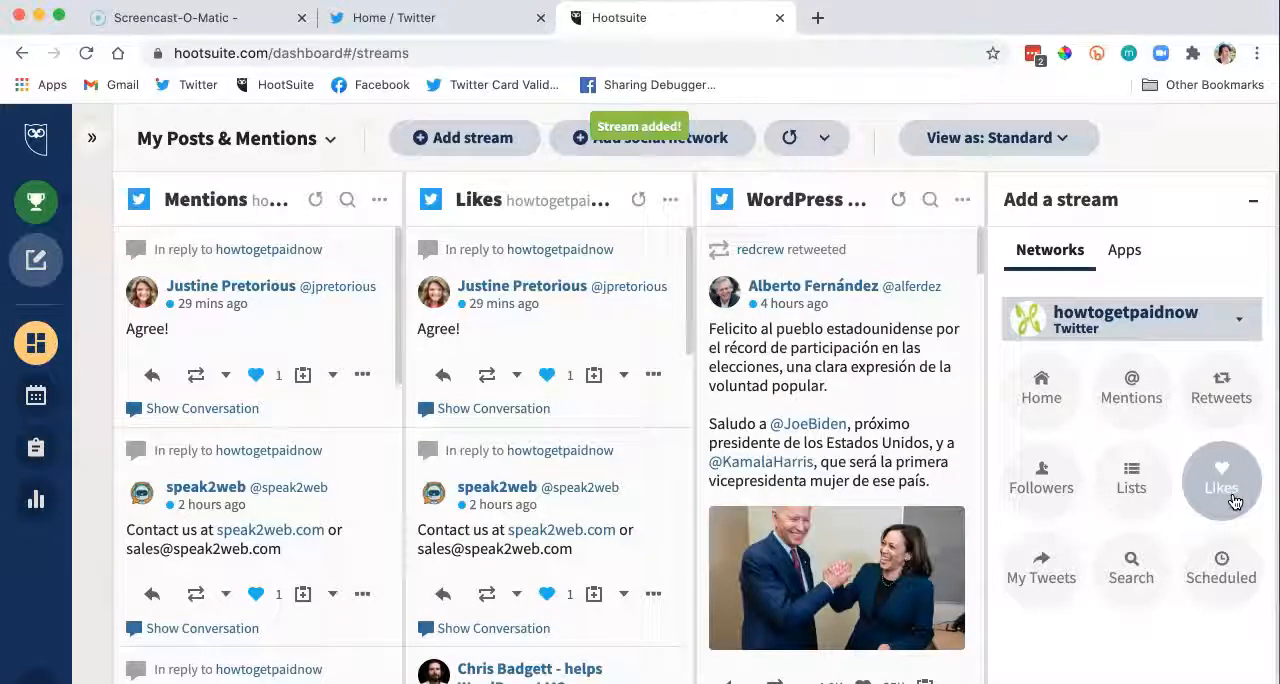
# Step: Add streams for the WordPress Companies and San Antonio Twitter lists to the board
pyautogui.click(1128, 466)
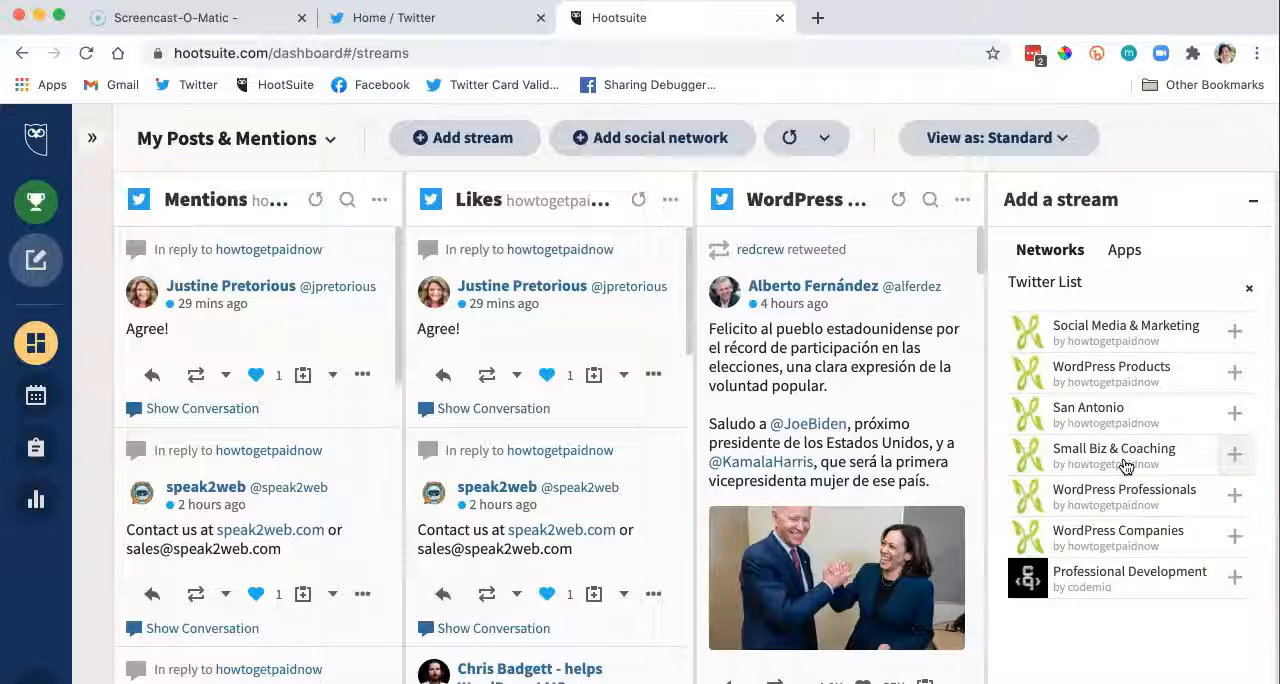
pyautogui.click(1234, 530)
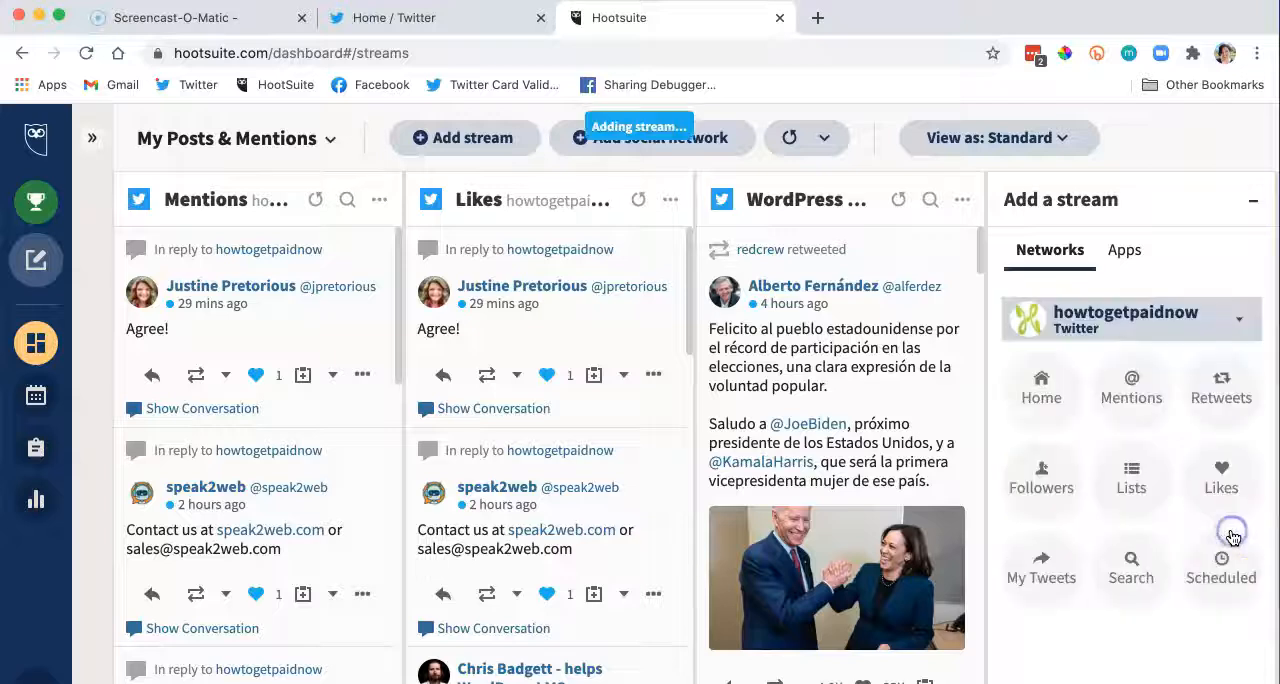
pyautogui.click(1131, 478)
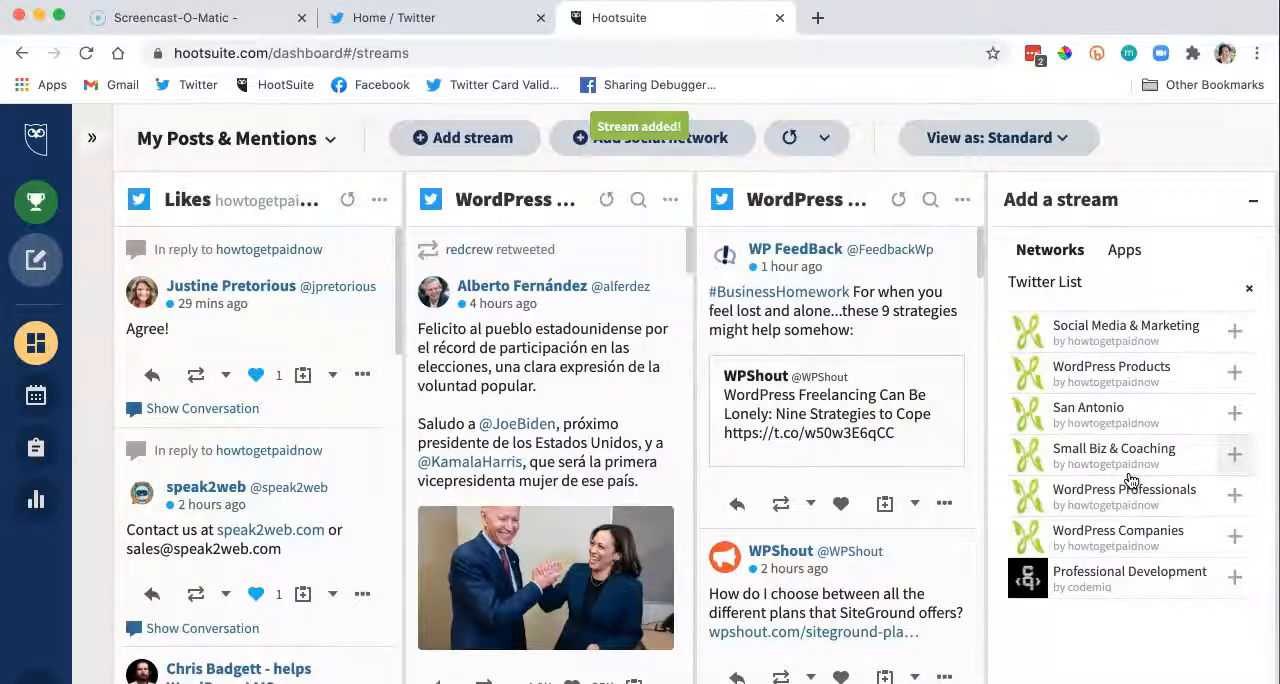
pyautogui.click(1232, 412)
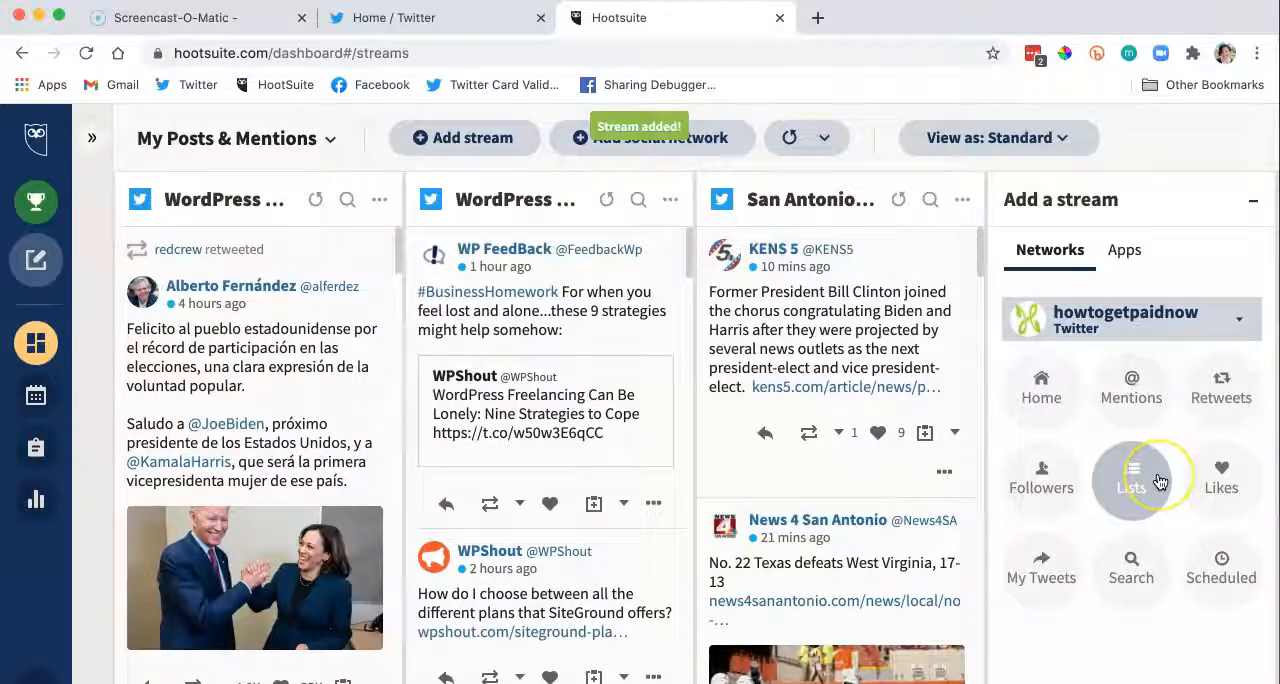
# Step: Add a Twitter search stream for the hashtag #SATX
pyautogui.click(1133, 565)
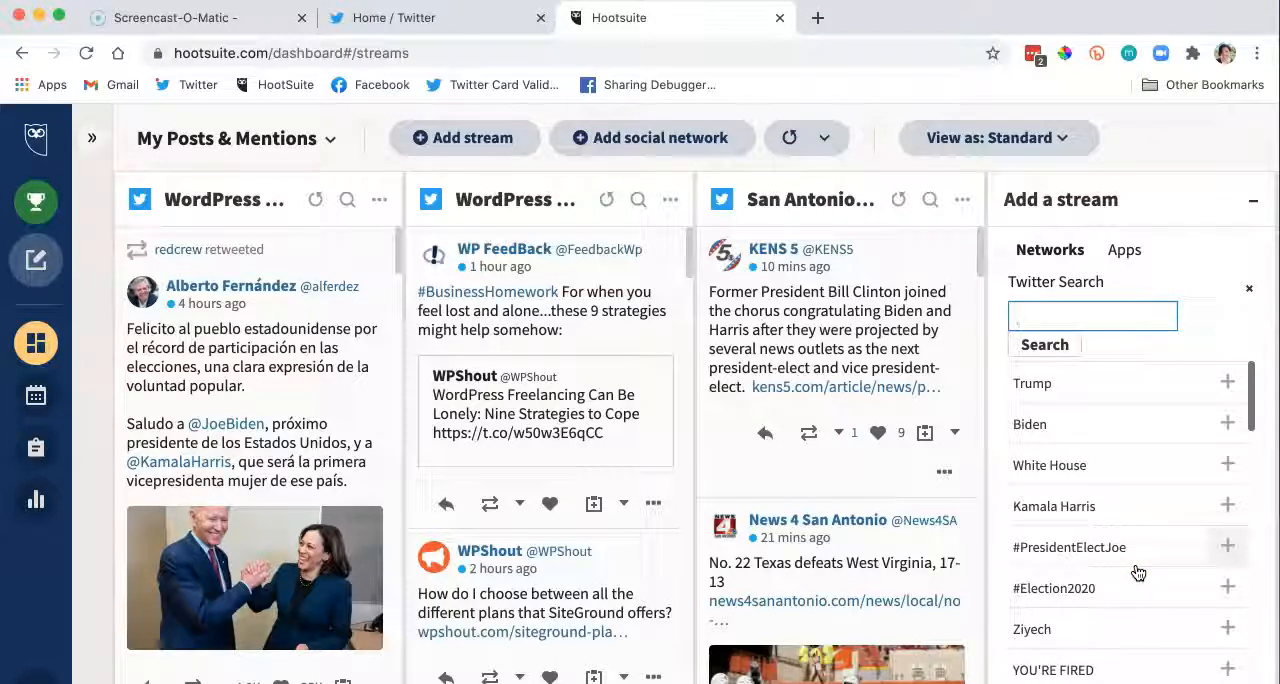
pyautogui.write('#')
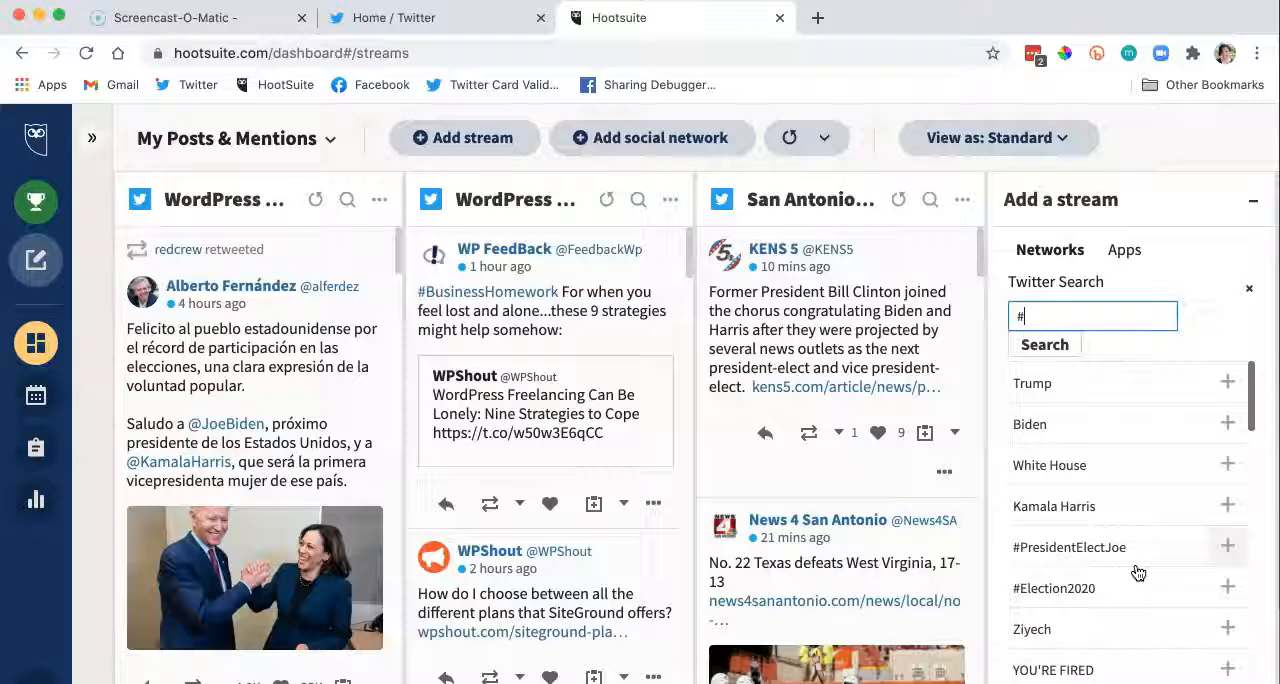
pyautogui.write('SATX')
pyautogui.click(1044, 344)
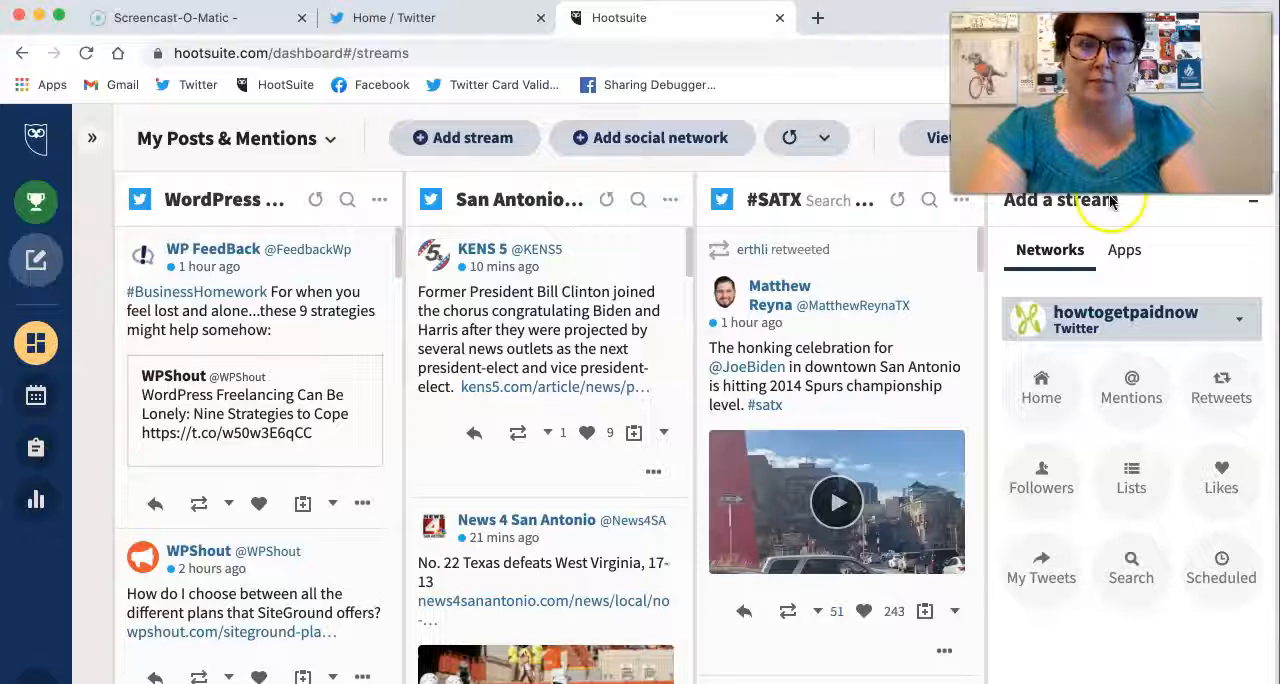
# Step: Start another Twitter search stream, then switch to Twitter and copy the website address howtogetpaid.soulsites.co from the How To Get Paid Now profile
pyautogui.click(1131, 570)
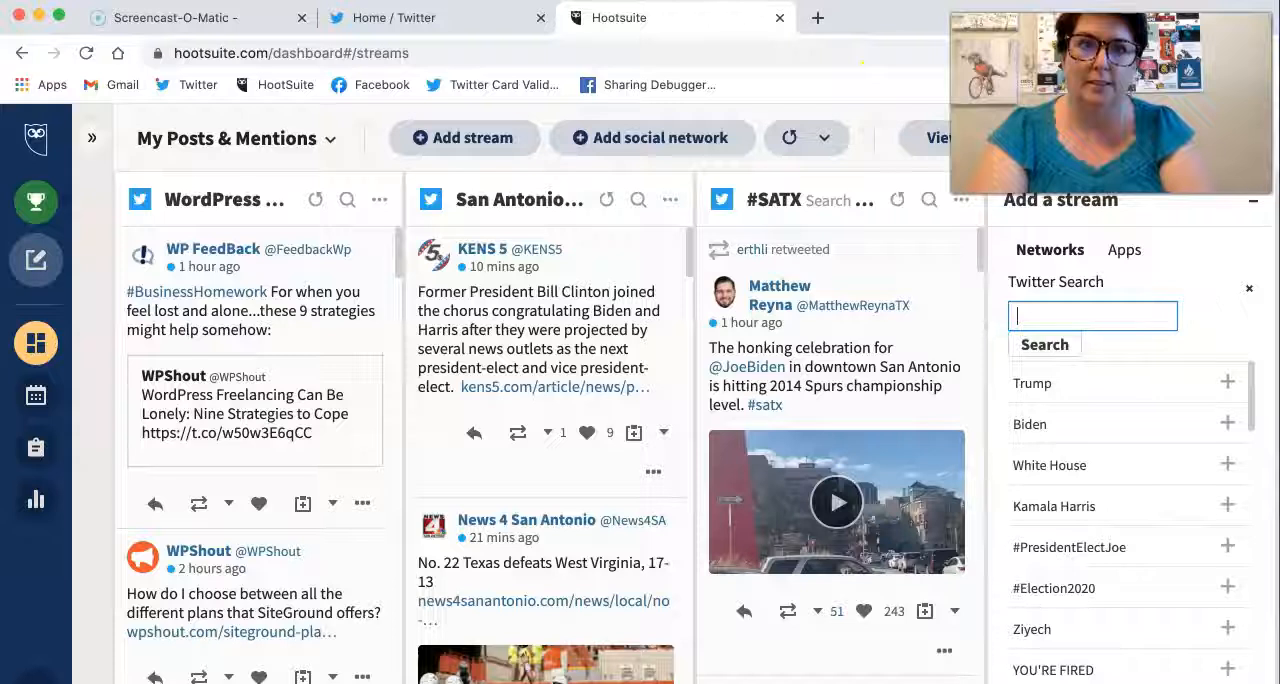
pyautogui.click(817, 17)
pyautogui.click(434, 12)
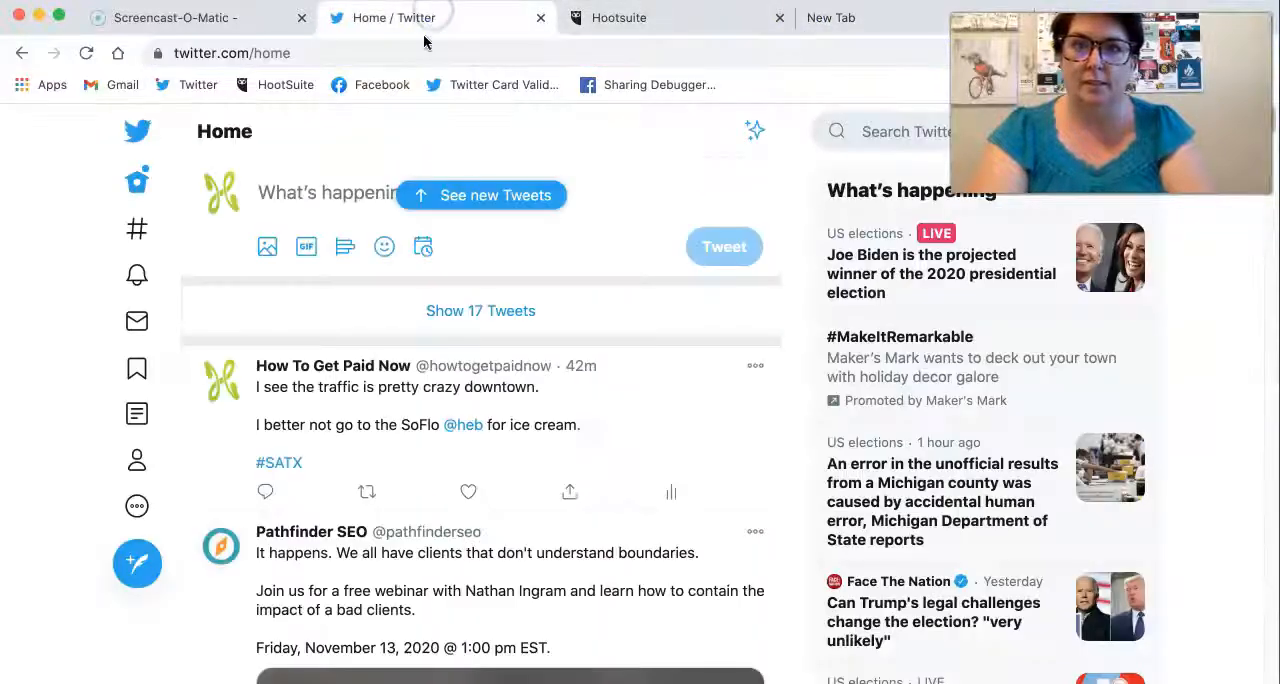
pyautogui.click(140, 465)
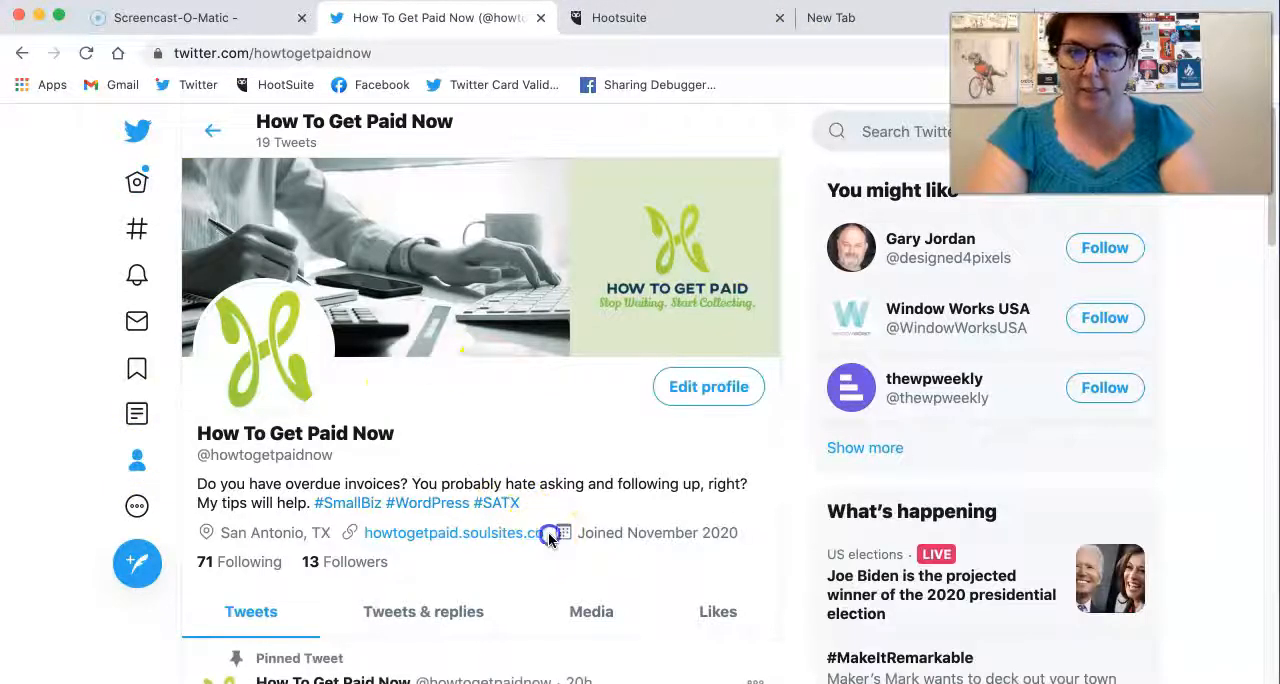
pyautogui.moveTo(545, 533); pyautogui.dragTo(391, 535)
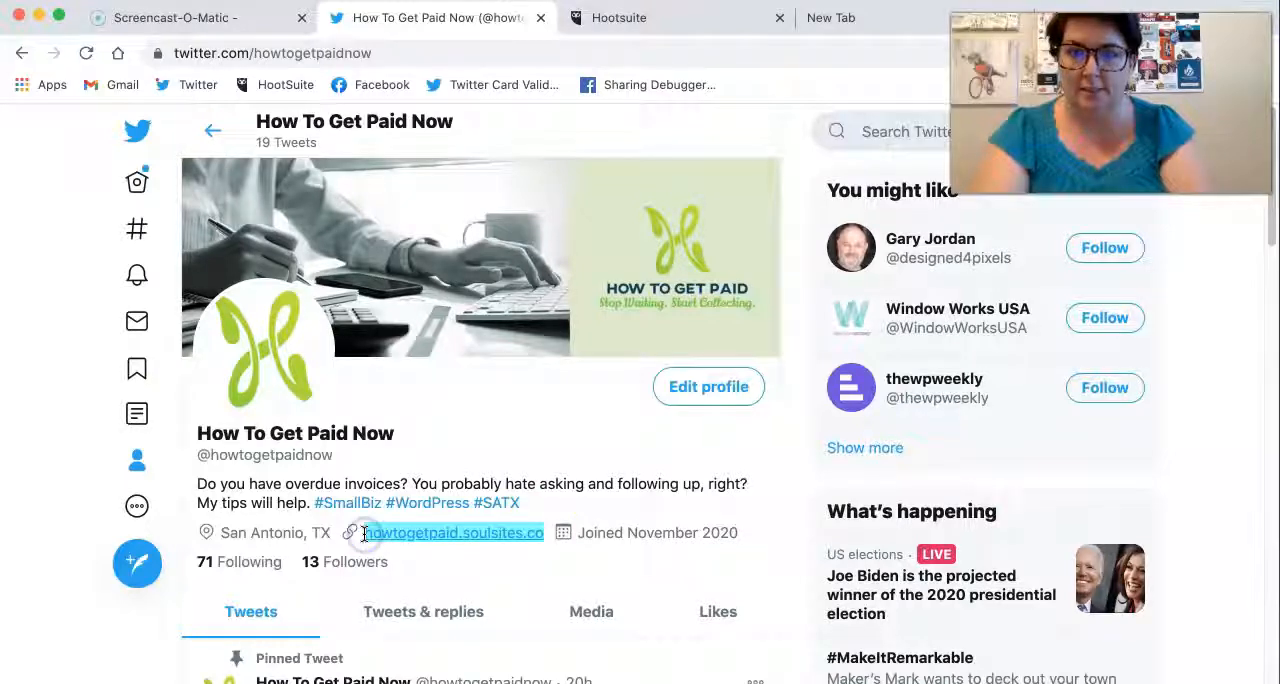
# Step: Return to Hootsuite and add a Twitter search stream for howtogetpaid.soulsites.co
pyautogui.click(875, 25)
pyautogui.click(680, 20)
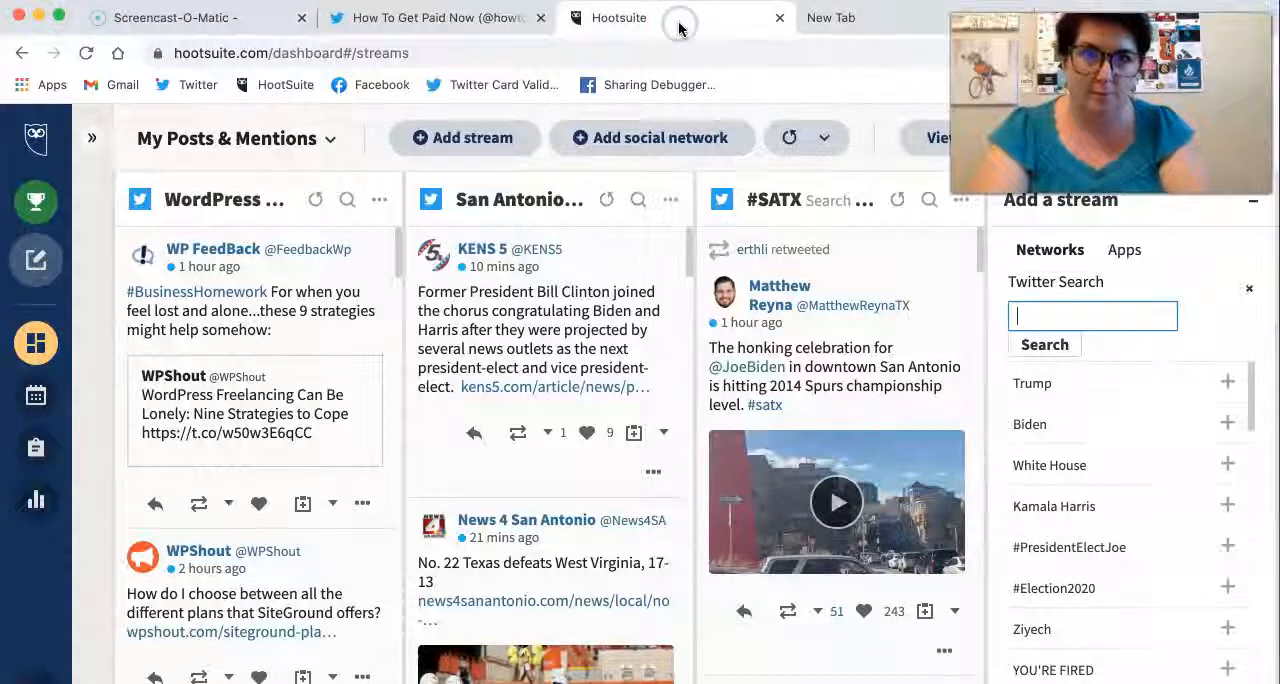
pyautogui.click(1075, 314)
pyautogui.write('howtogetpaid.soulsites.co')
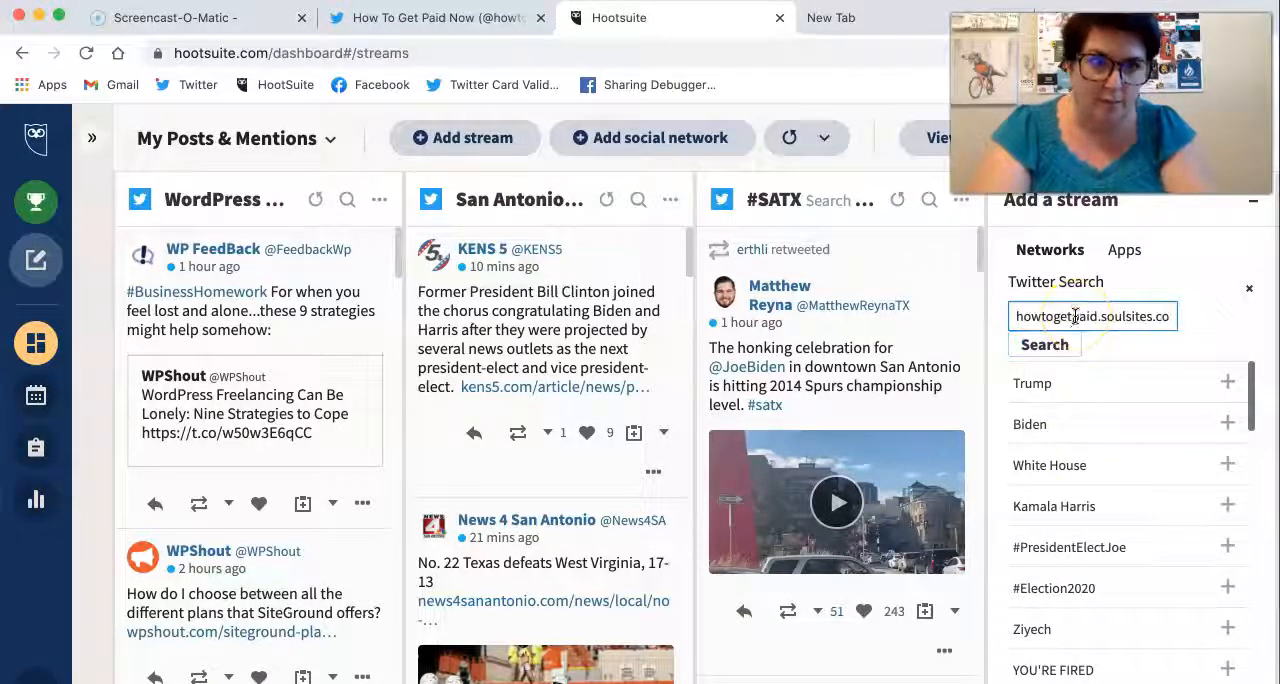
pyautogui.click(1046, 343)
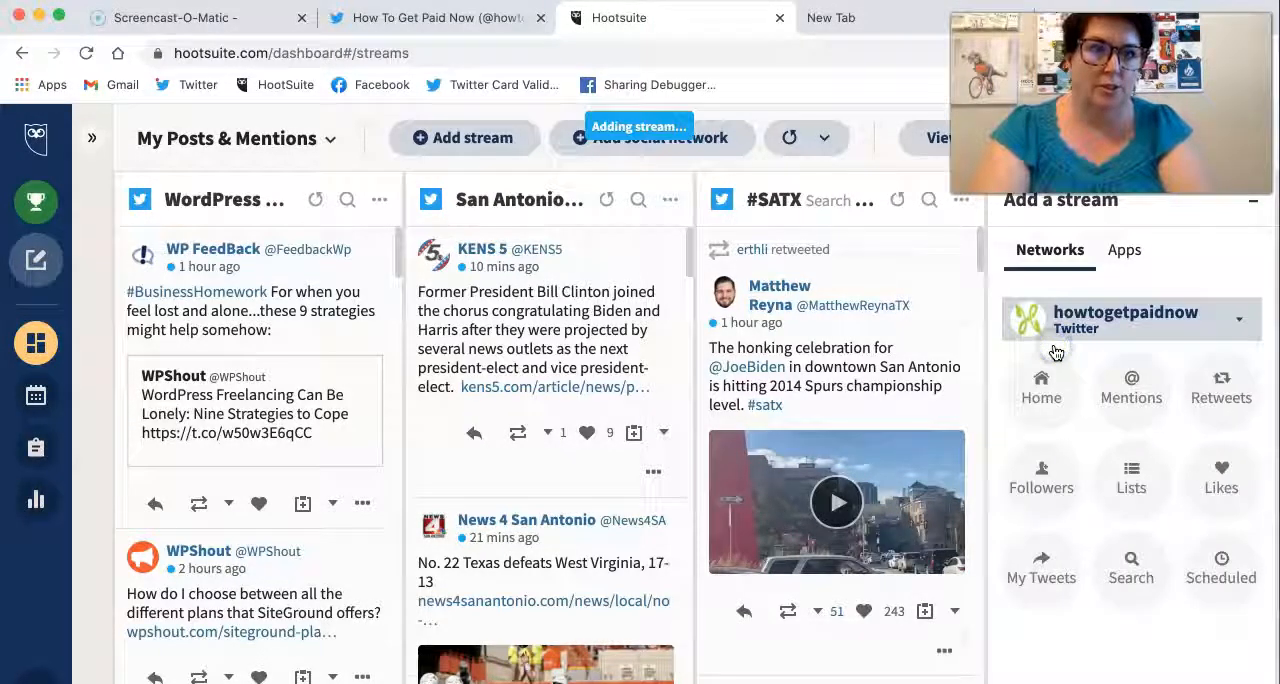
# Step: Examine the howtogetpaid.soulsites.co search stream for tweets sharing the site, including the Ninja Forms tweet, and compare it with the first streams on the board
pyautogui.scroll(-8, 891, 295)
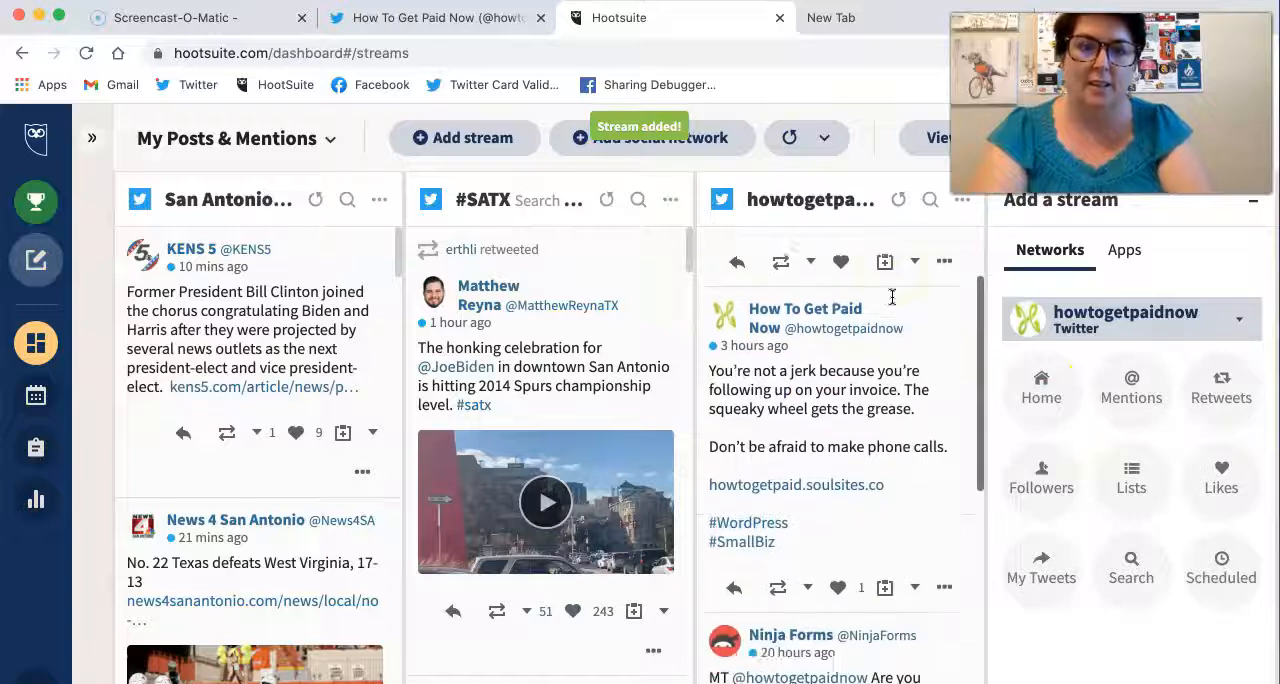
pyautogui.scroll(-1, 891, 297)
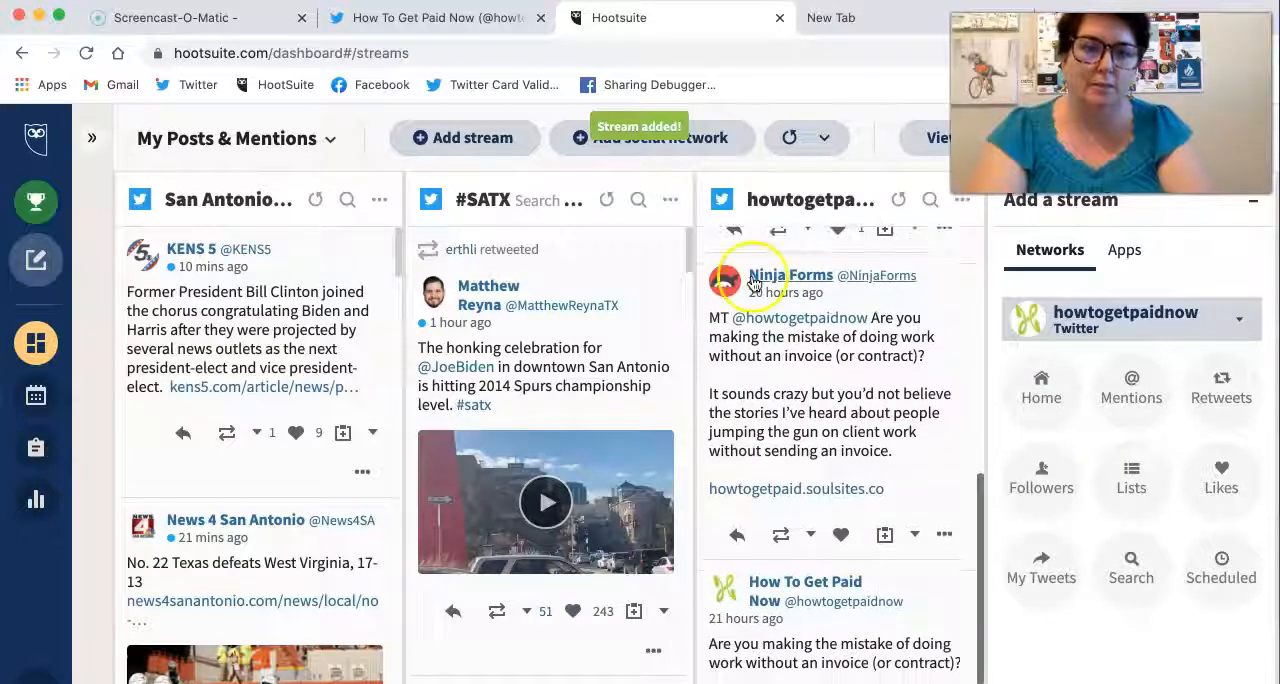
pyautogui.scroll(-2, 865, 360)
pyautogui.scroll(2, 860, 362)
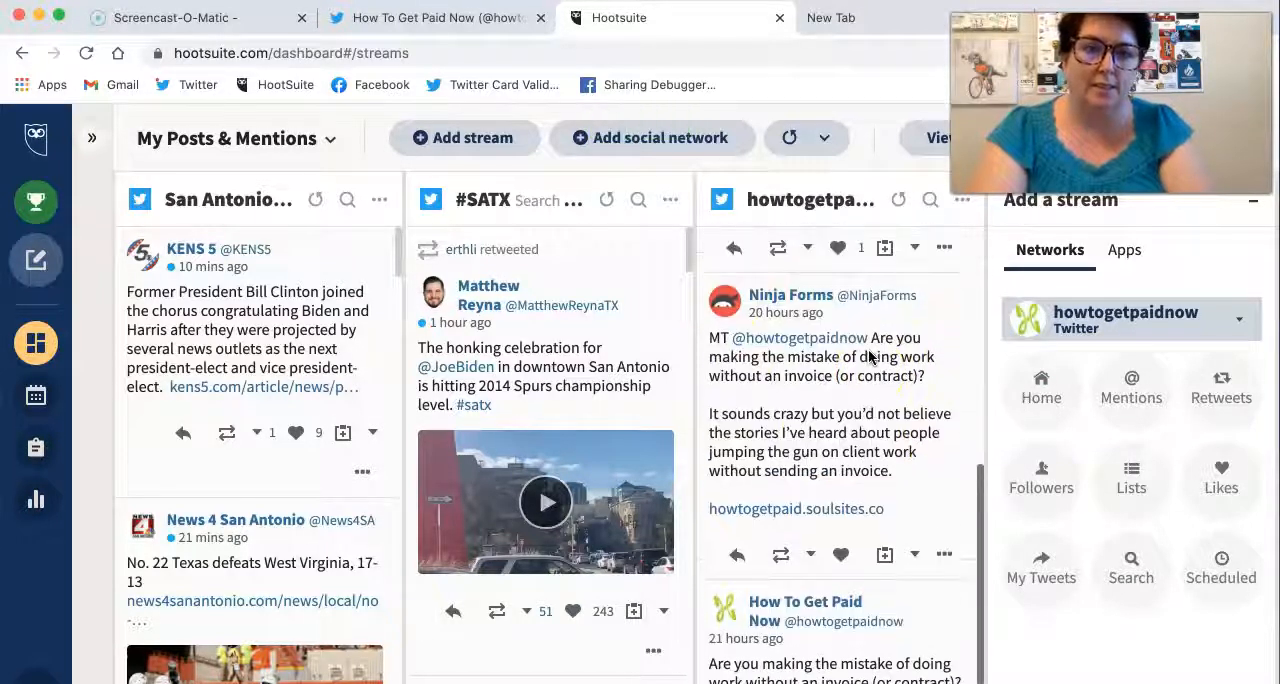
pyautogui.scroll(-3, 818, 370)
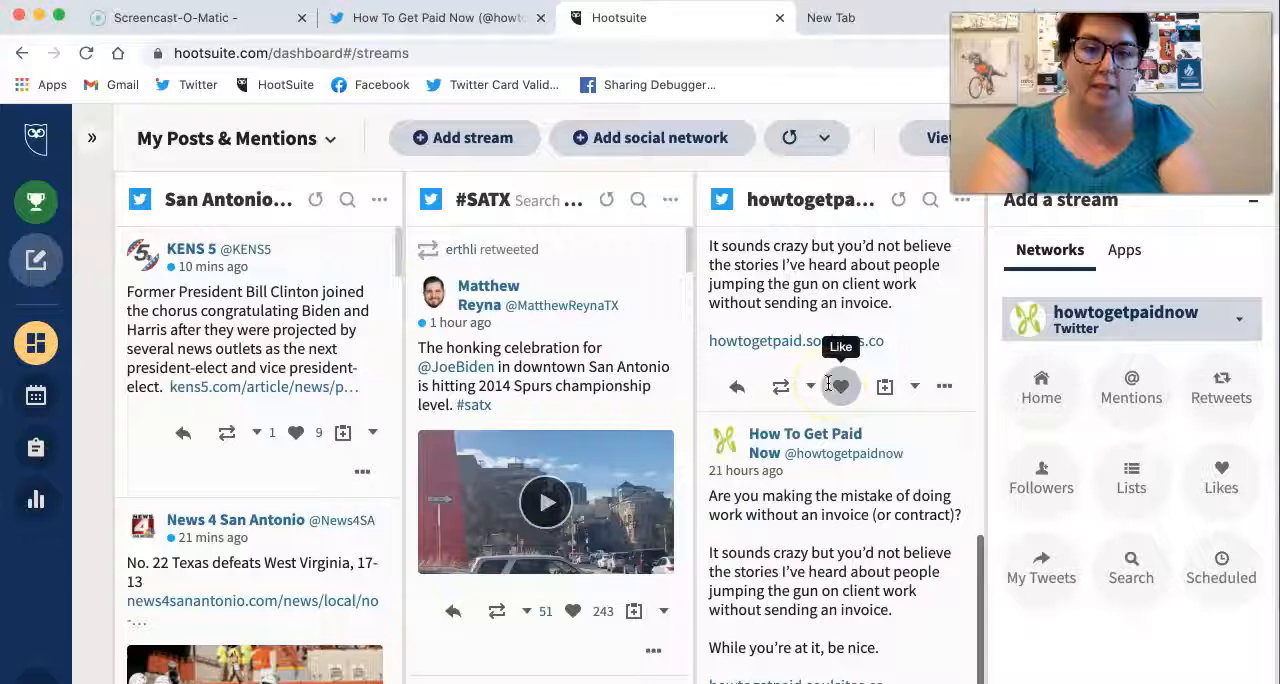
pyautogui.scroll(10, 815, 500)
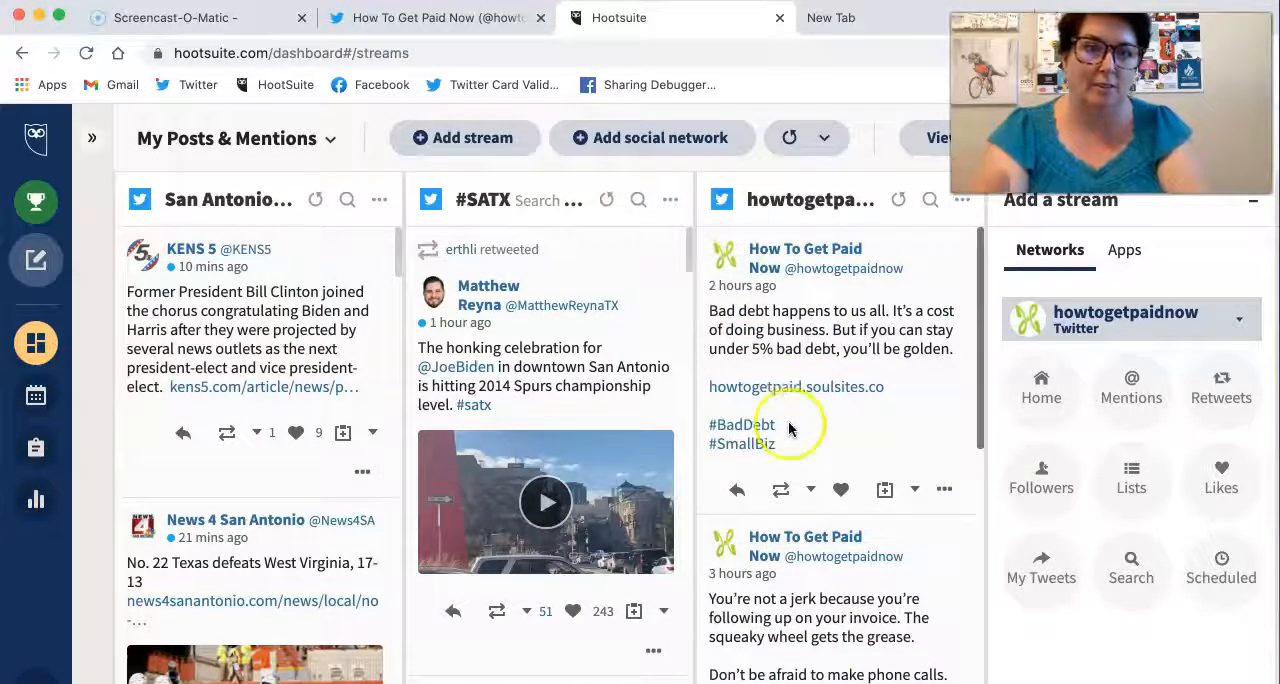
pyautogui.scroll(-5, 770, 540)
pyautogui.scroll(-6, 780, 560)
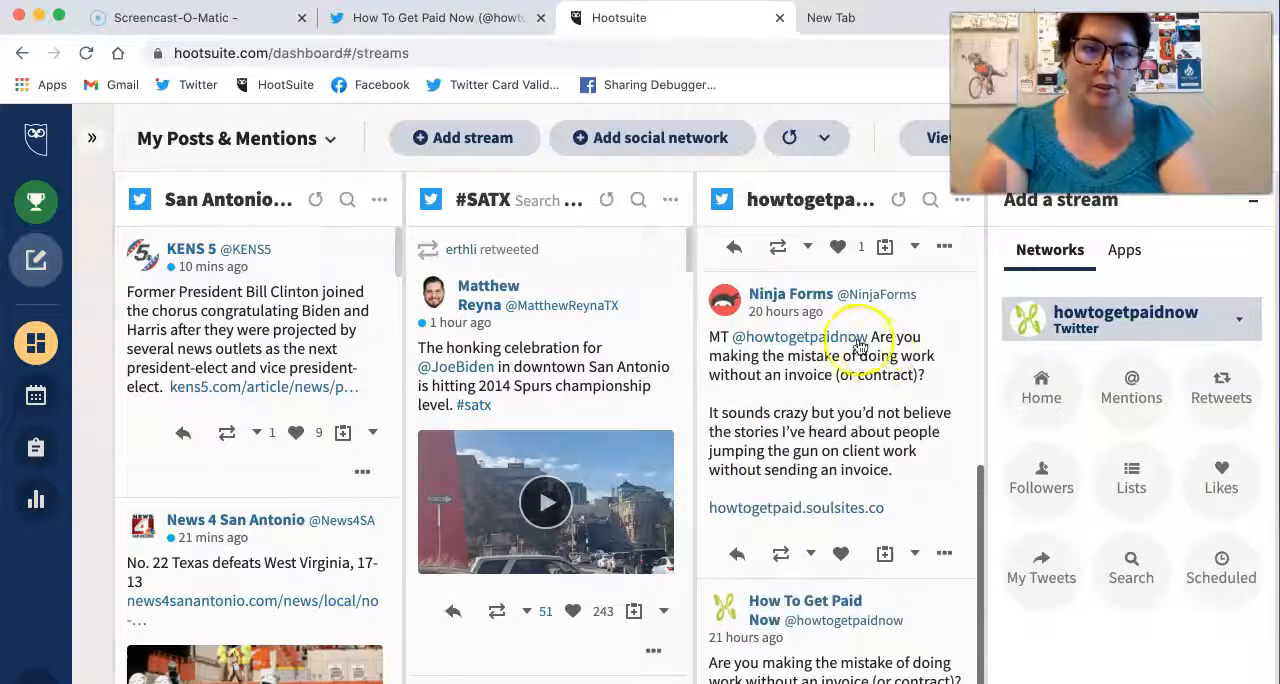
pyautogui.moveTo(789, 340); pyautogui.dragTo(720, 338)
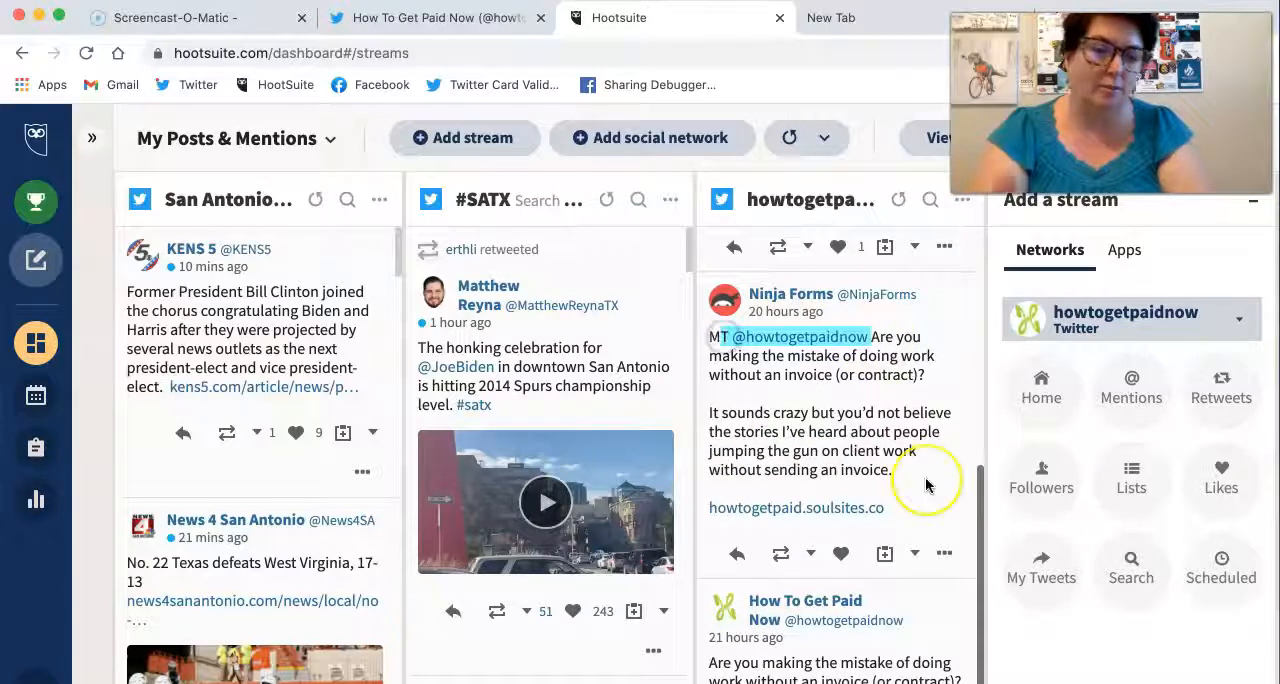
pyautogui.hscroll(-5, 927, 486)
pyautogui.hscroll(-8, 926, 486)
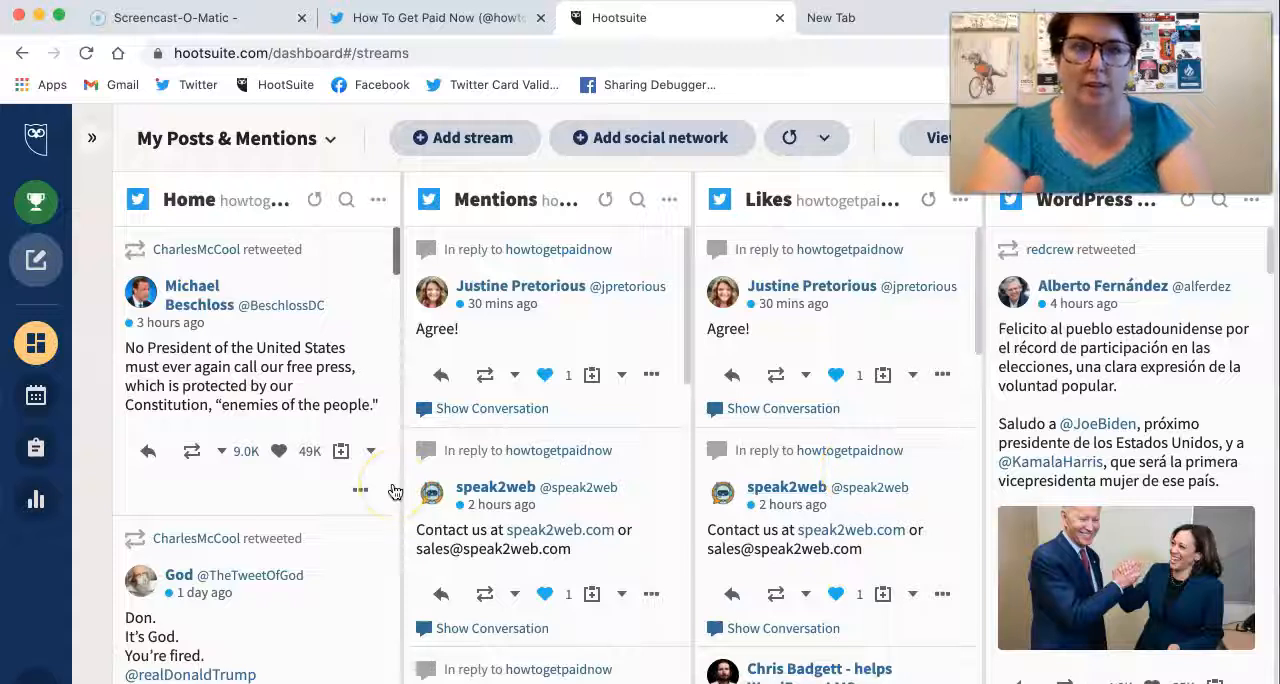
pyautogui.hscroll(15, 395, 491)
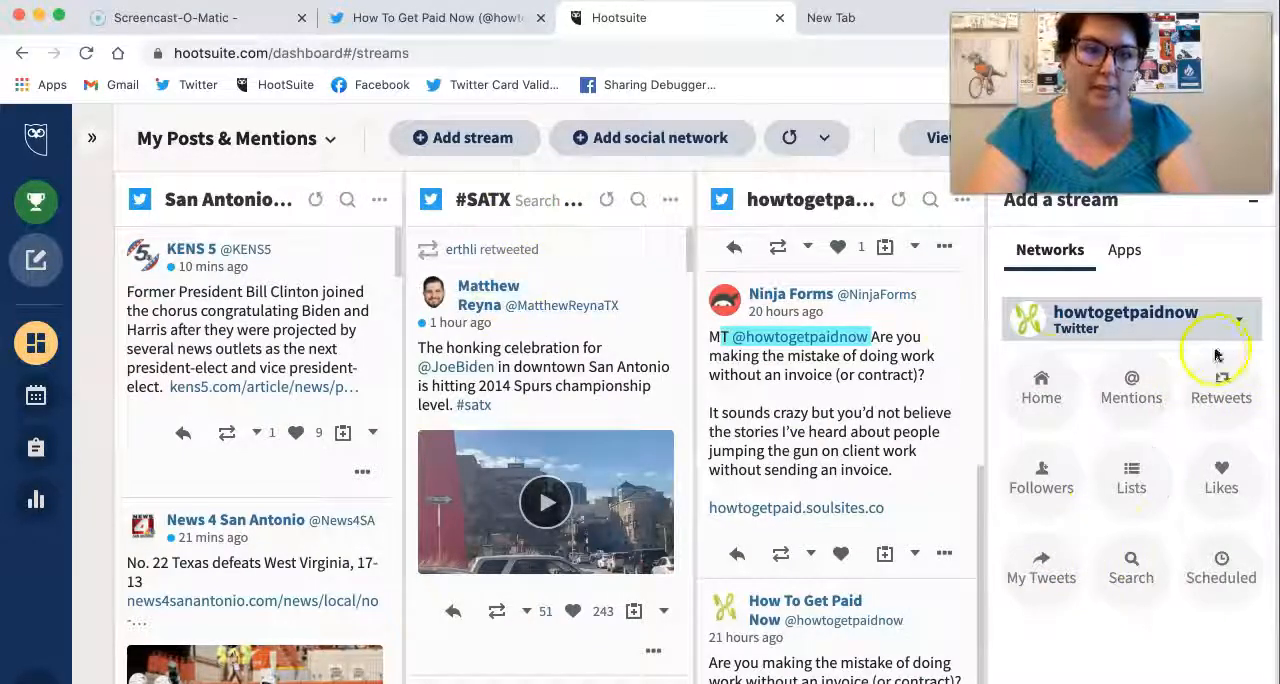
# Step: Add a Twitter search stream for #DigiBlogChat and move it in front of the #SATX stream
pyautogui.click(1131, 550)
pyautogui.write('#DIgiBlogChat')
pyautogui.press('Return')
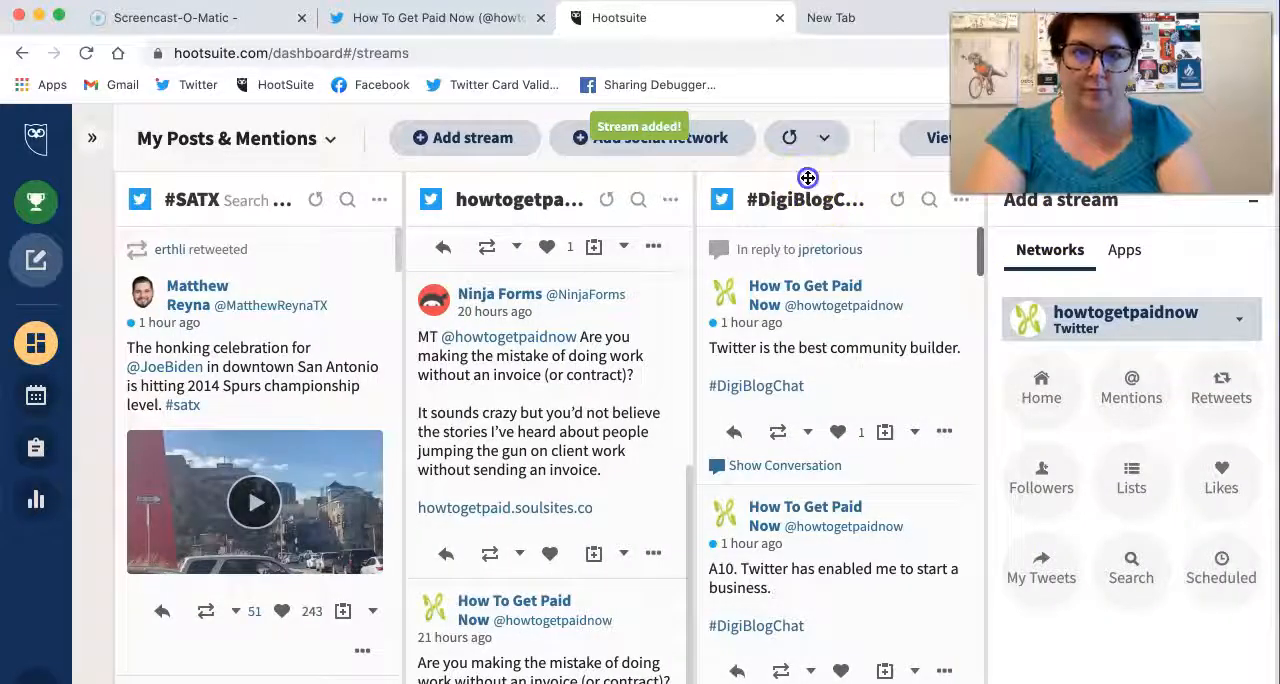
pyautogui.moveTo(477, 191); pyautogui.dragTo(191, 206)
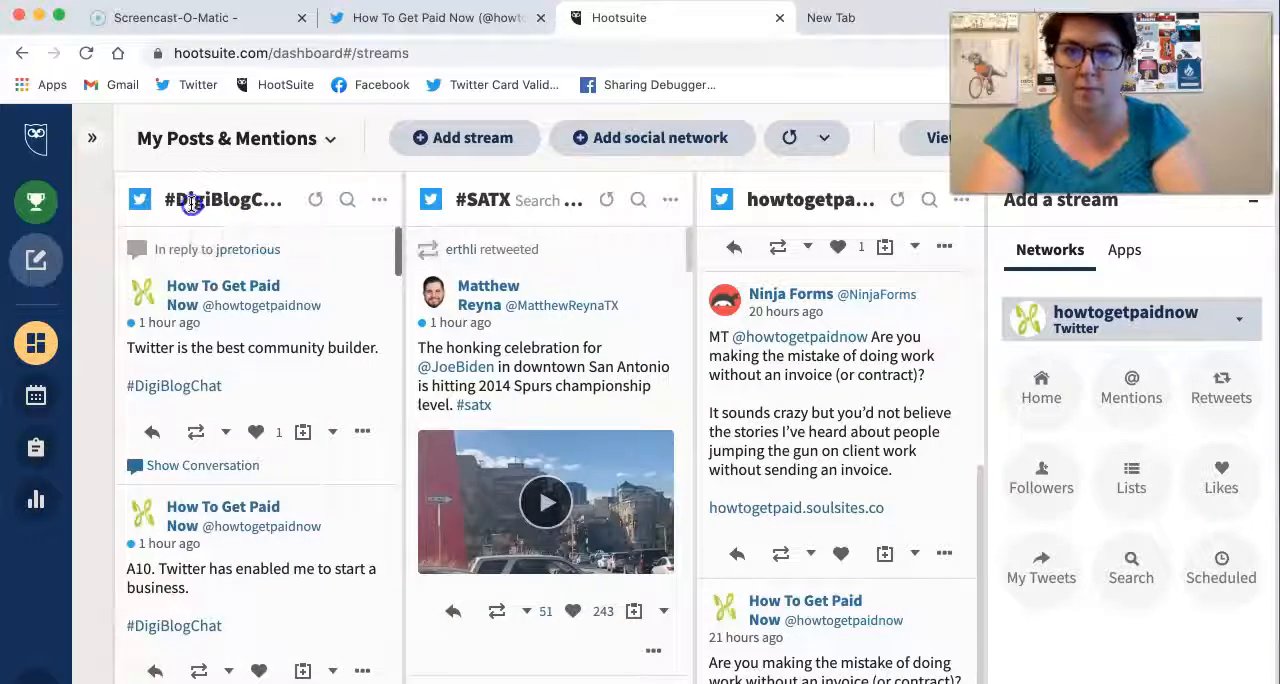
pyautogui.moveTo(455, 212); pyautogui.dragTo(489, 204)
# Step: Return to the start of the board and look through the Home stream's tweets and the neighbouring streams
pyautogui.hscroll(-4, 557, 320)
pyautogui.hscroll(-10, 557, 320)
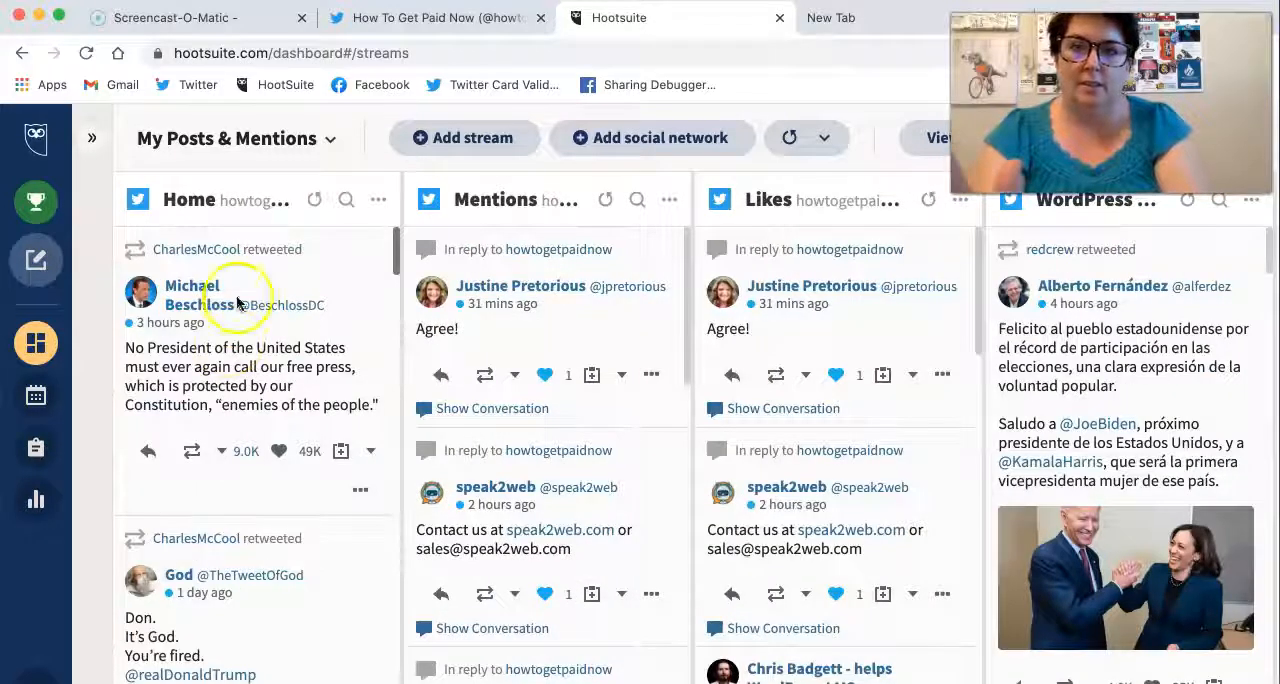
pyautogui.scroll(-3, 235, 540)
pyautogui.scroll(-10, 233, 542)
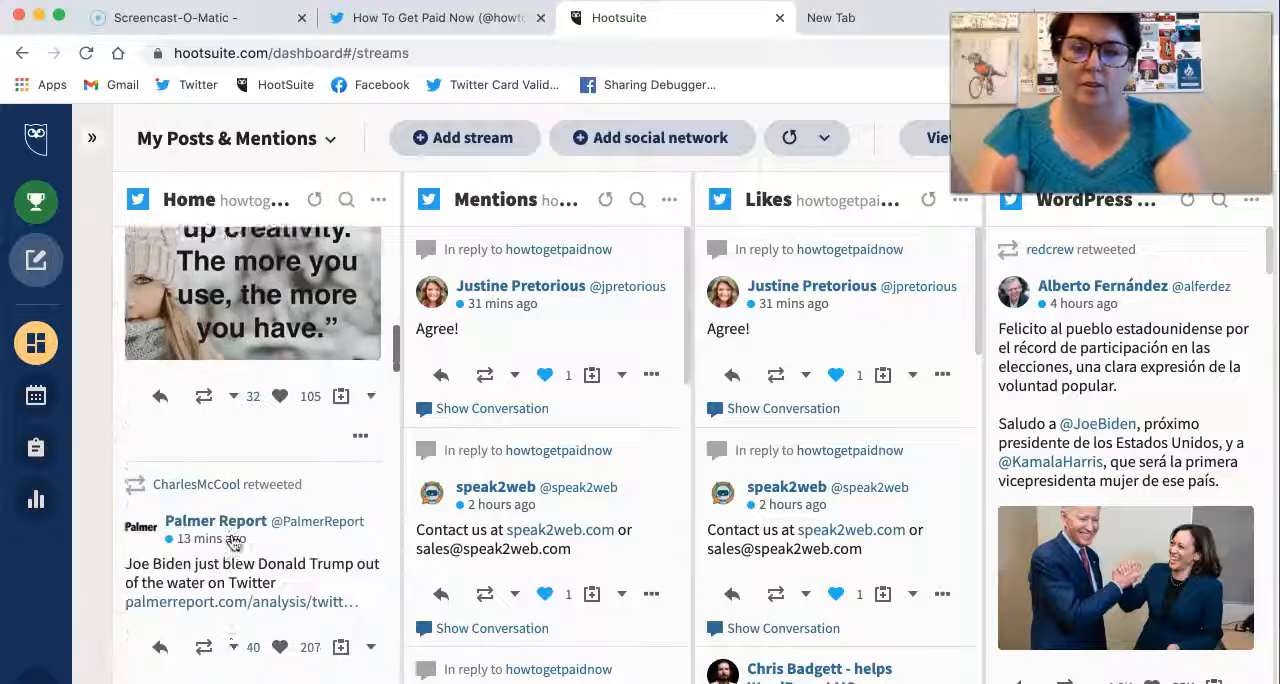
pyautogui.scroll(-3, 233, 540)
pyautogui.hscroll(5, 233, 541)
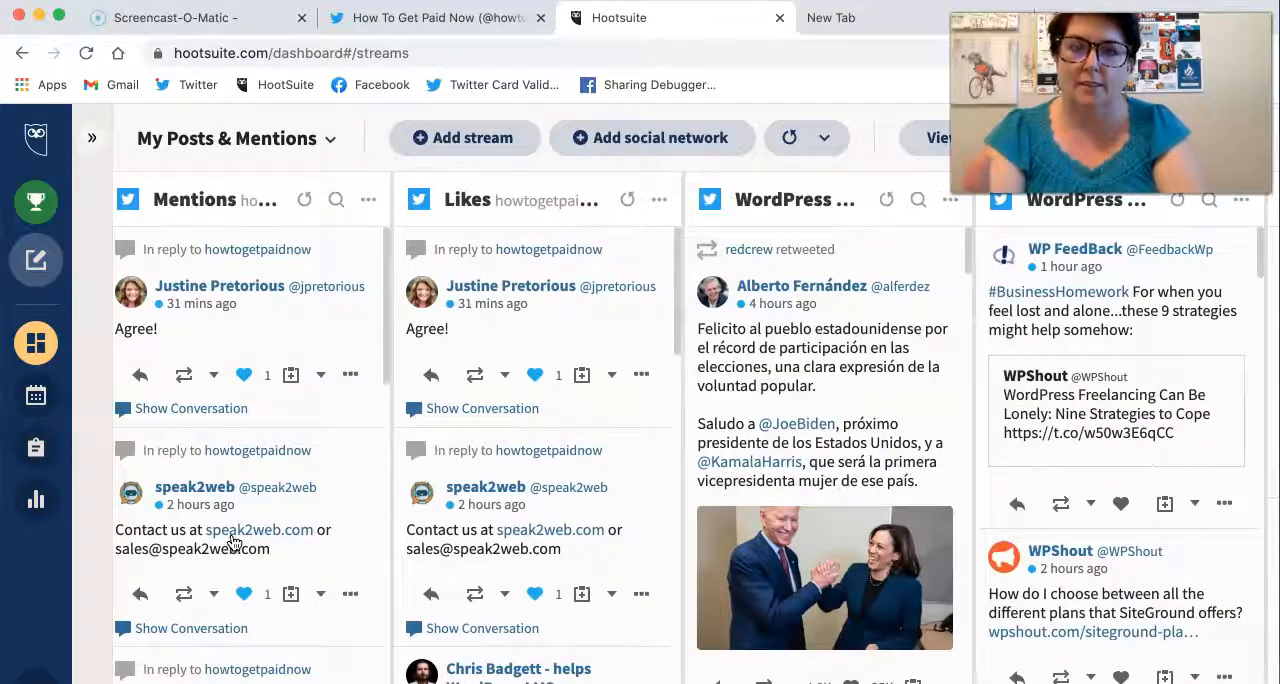
pyautogui.hscroll(-3, 233, 541)
# Step: Read through the recent tweets in the WordPress Professionals list stream
pyautogui.hscroll(10, 233, 541)
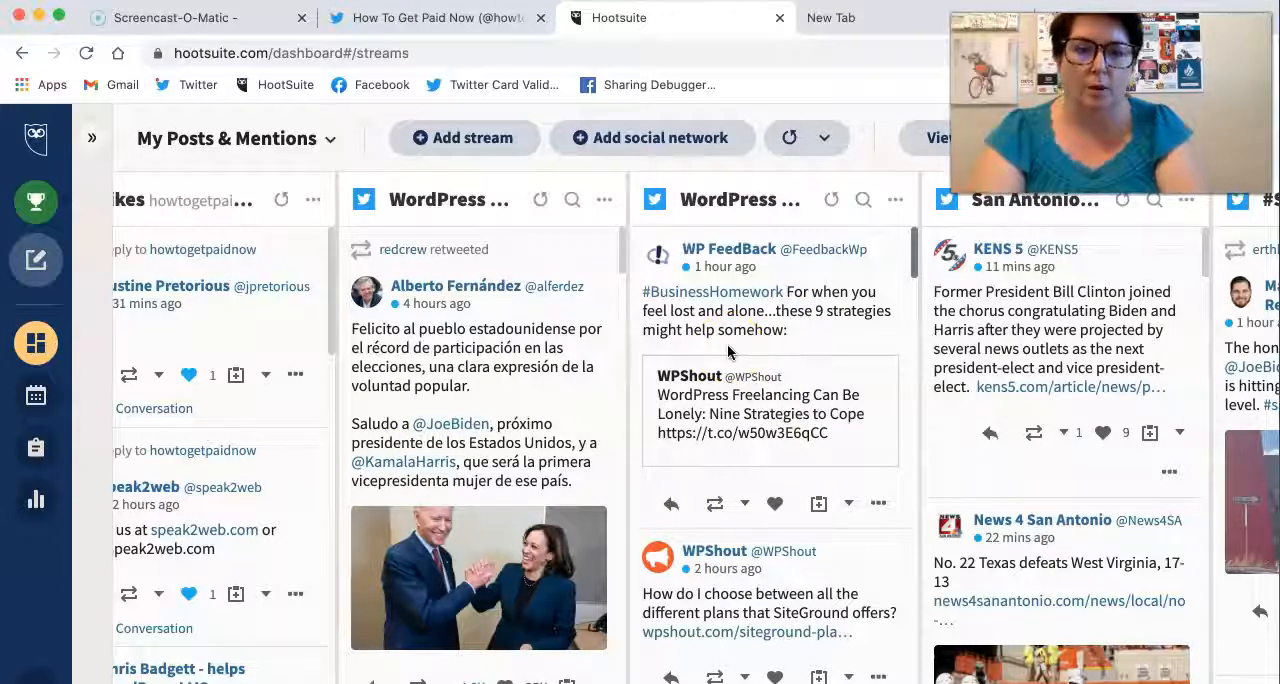
pyautogui.scroll(-5, 594, 350)
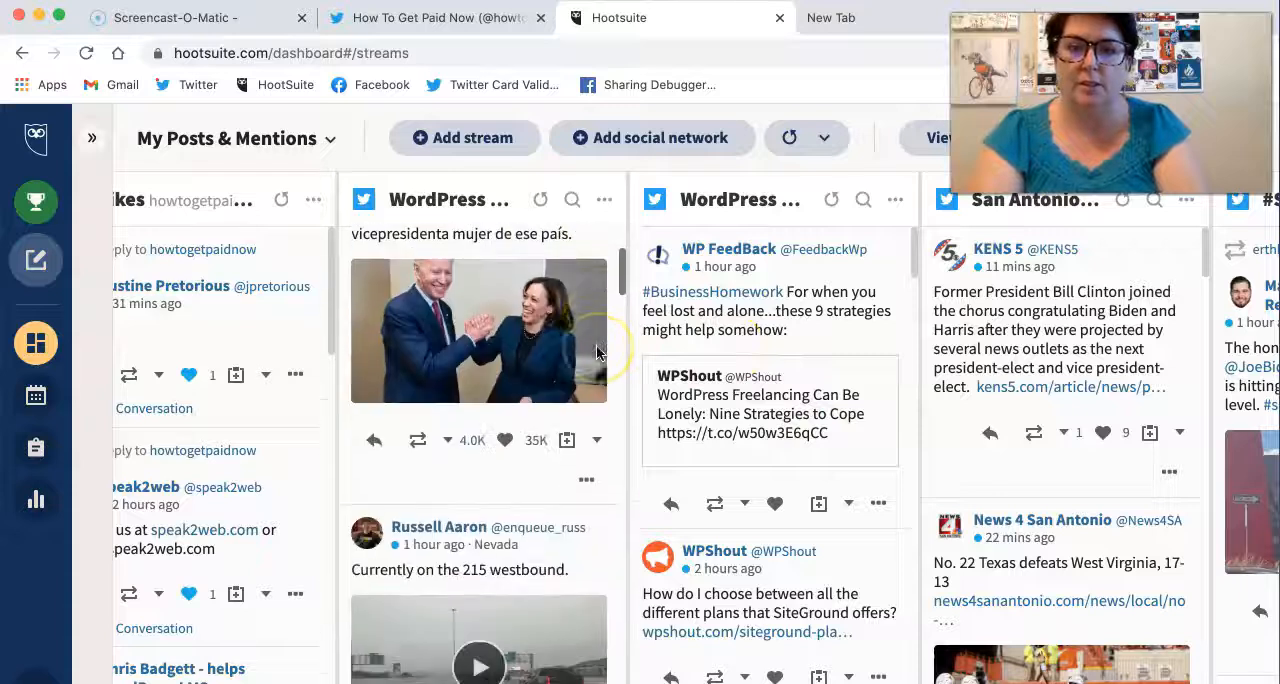
pyautogui.scroll(-5, 596, 350)
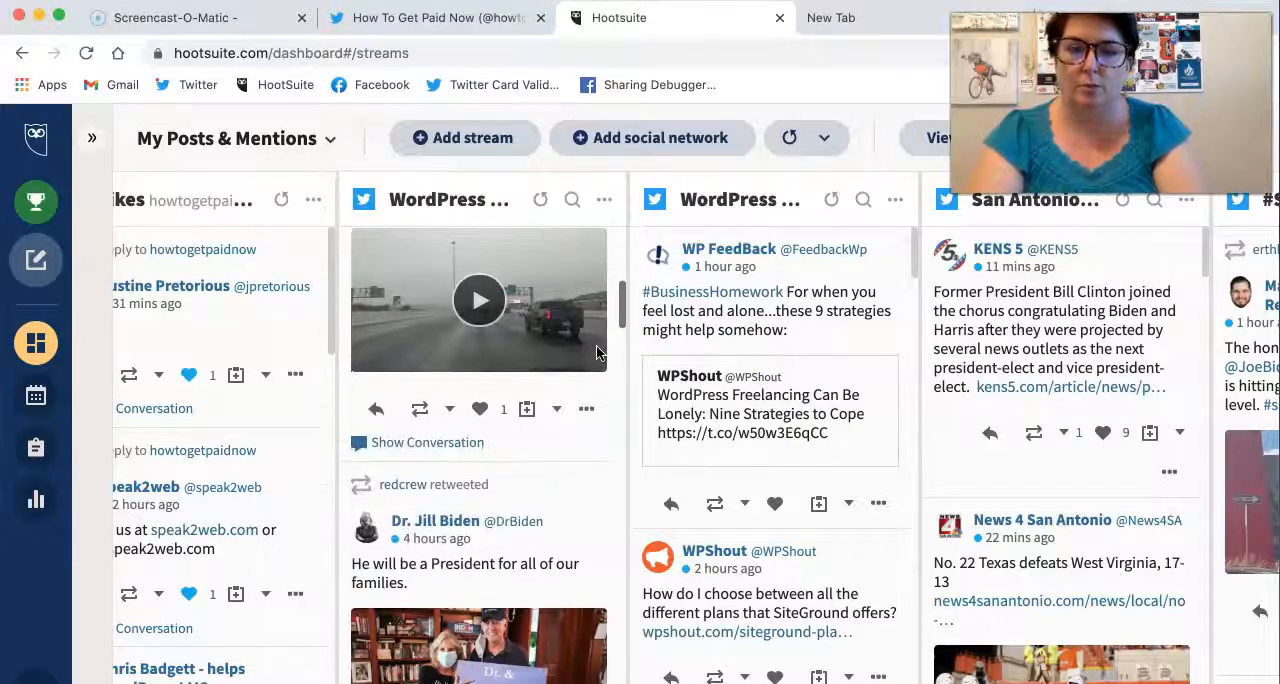
pyautogui.scroll(-5, 590, 356)
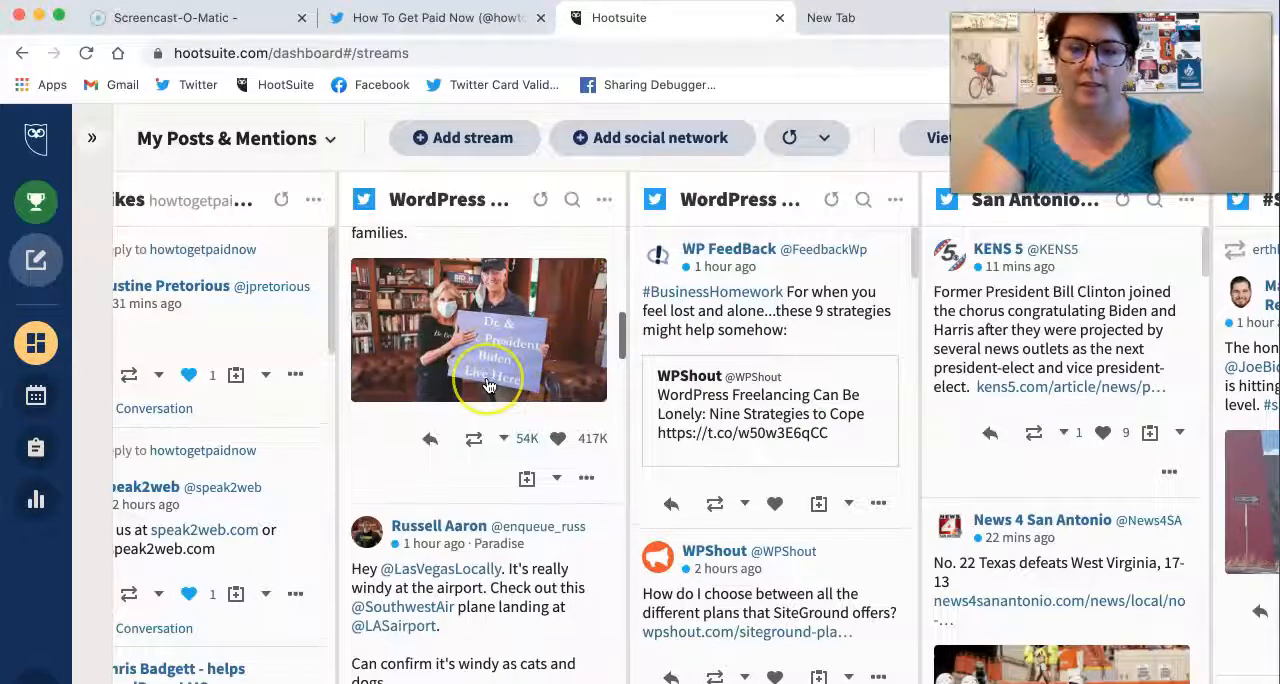
pyautogui.scroll(-3, 485, 387)
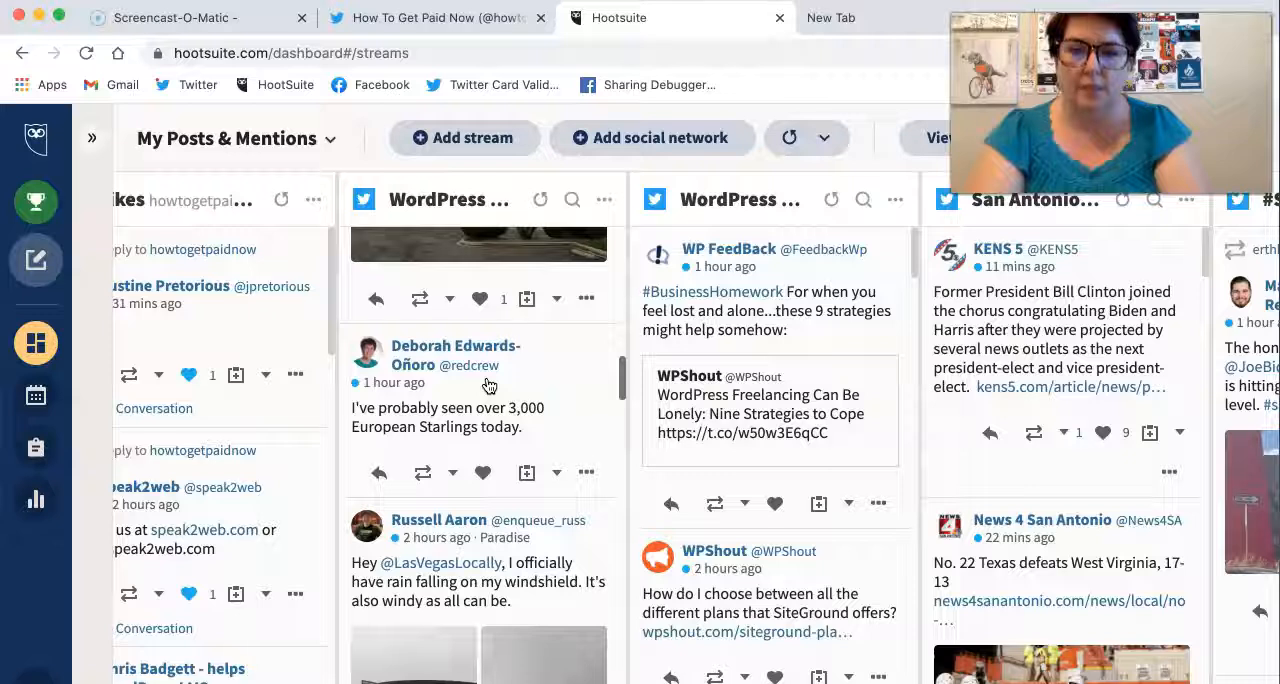
pyautogui.scroll(-3, 488, 386)
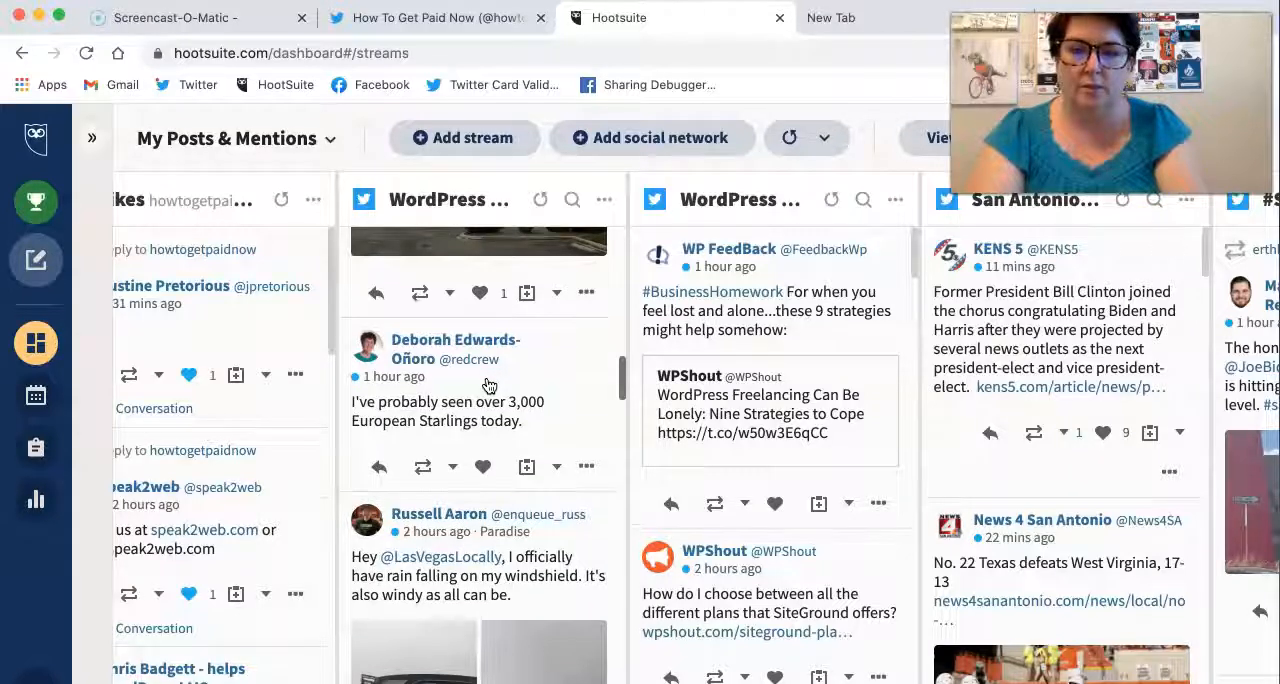
pyautogui.scroll(-4, 488, 386)
pyautogui.scroll(4, 488, 386)
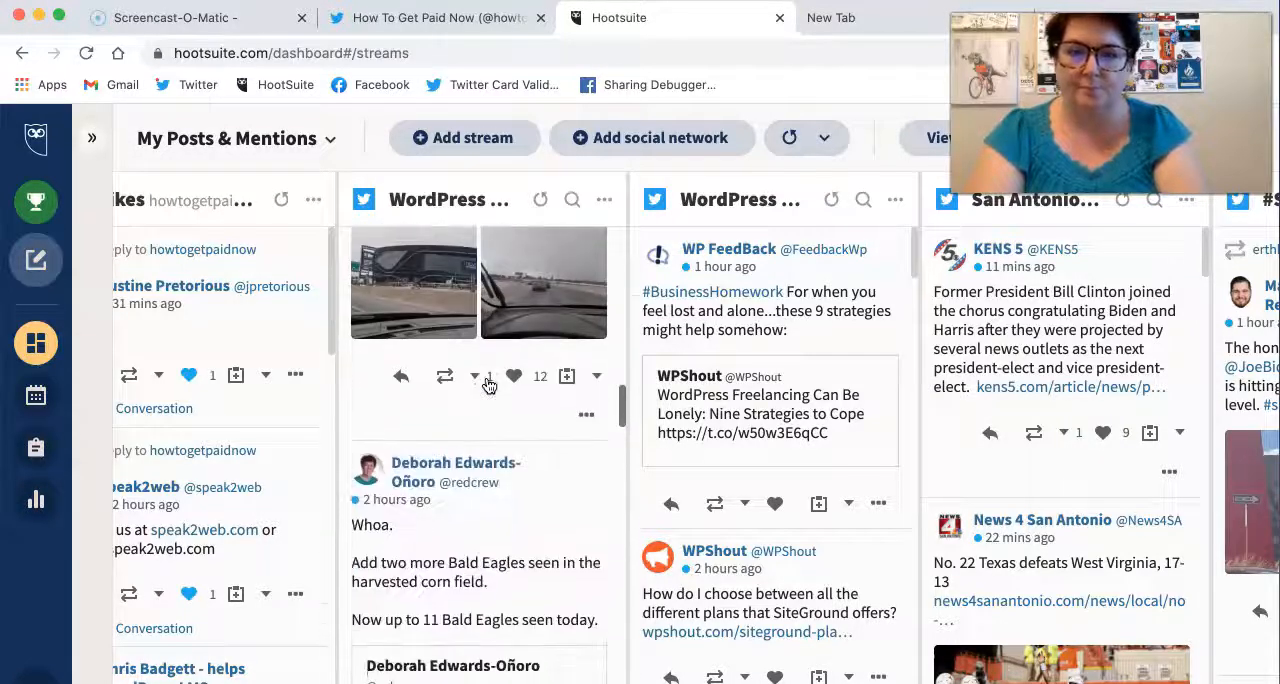
# Step: Reply to the European Starlings tweet with "How fun! Did you get any pictures?" and send it
pyautogui.scroll(3, 488, 386)
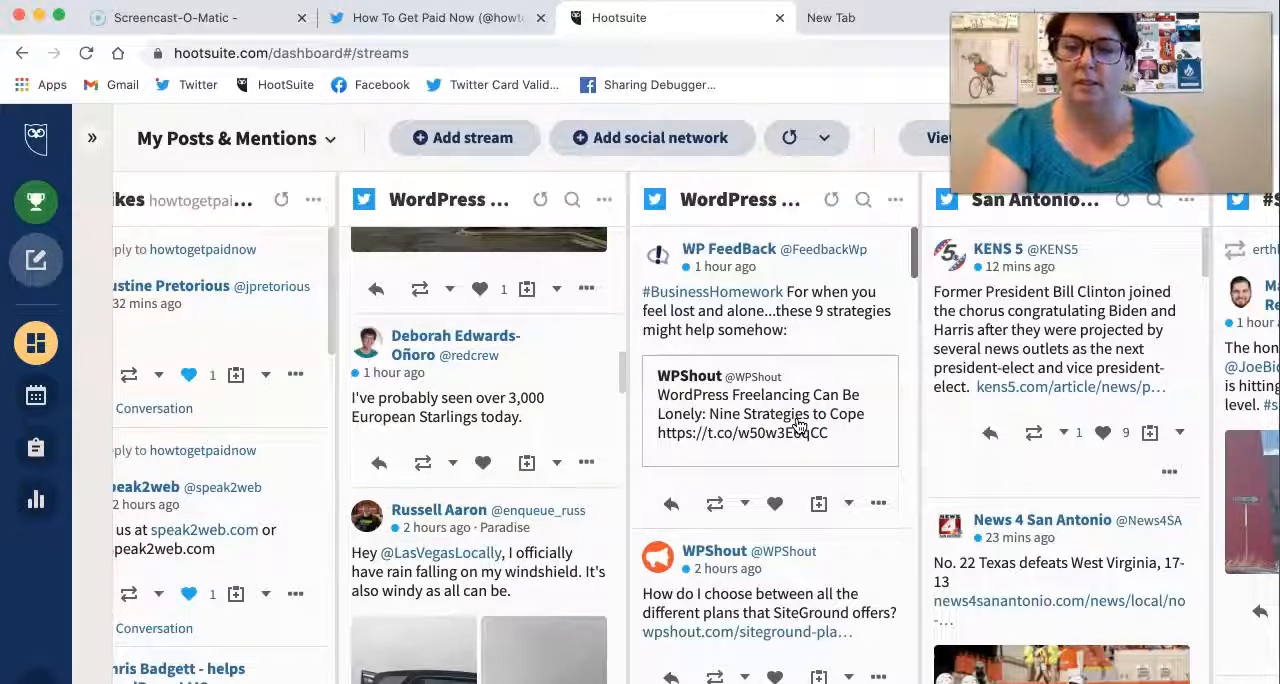
pyautogui.click(379, 463)
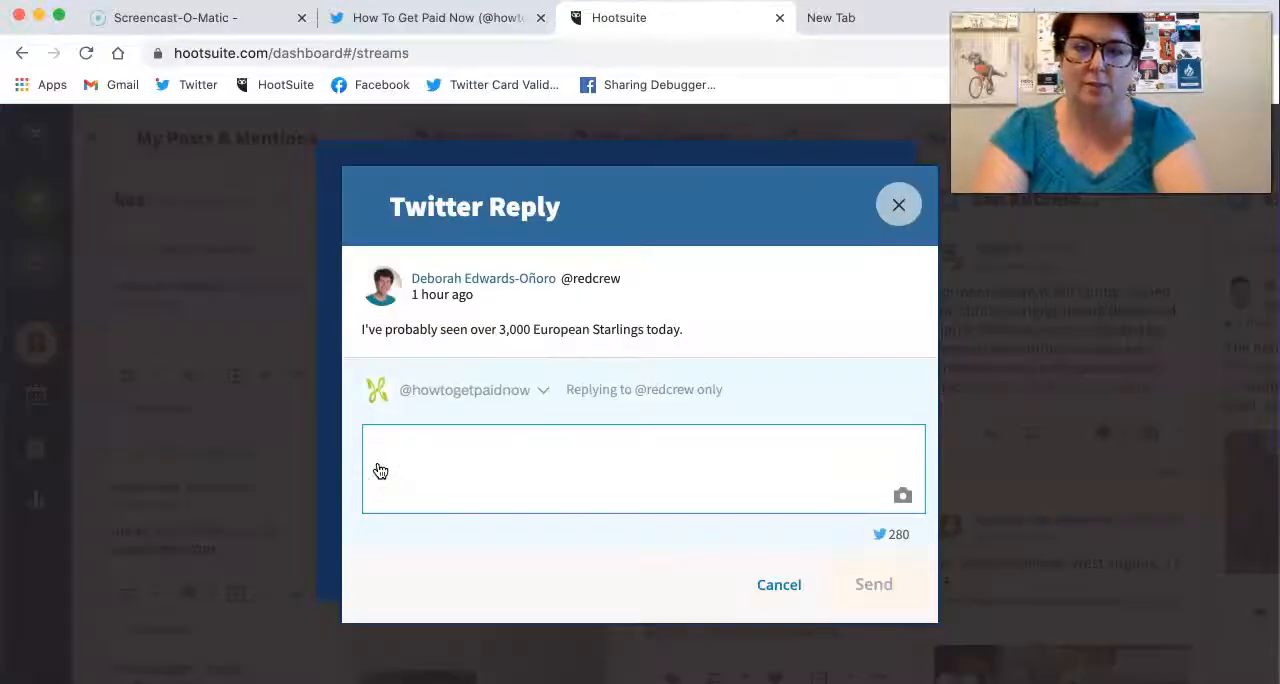
pyautogui.write('Ho')
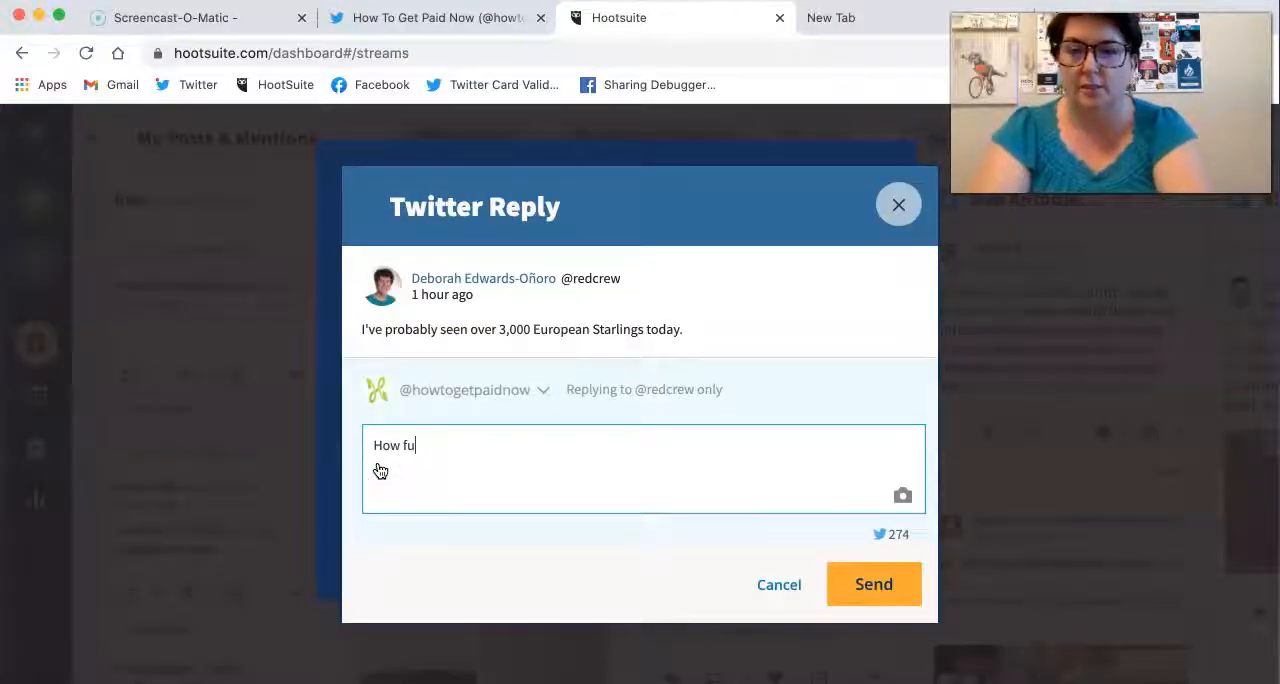
pyautogui.write('?')
pyautogui.click(882, 578)
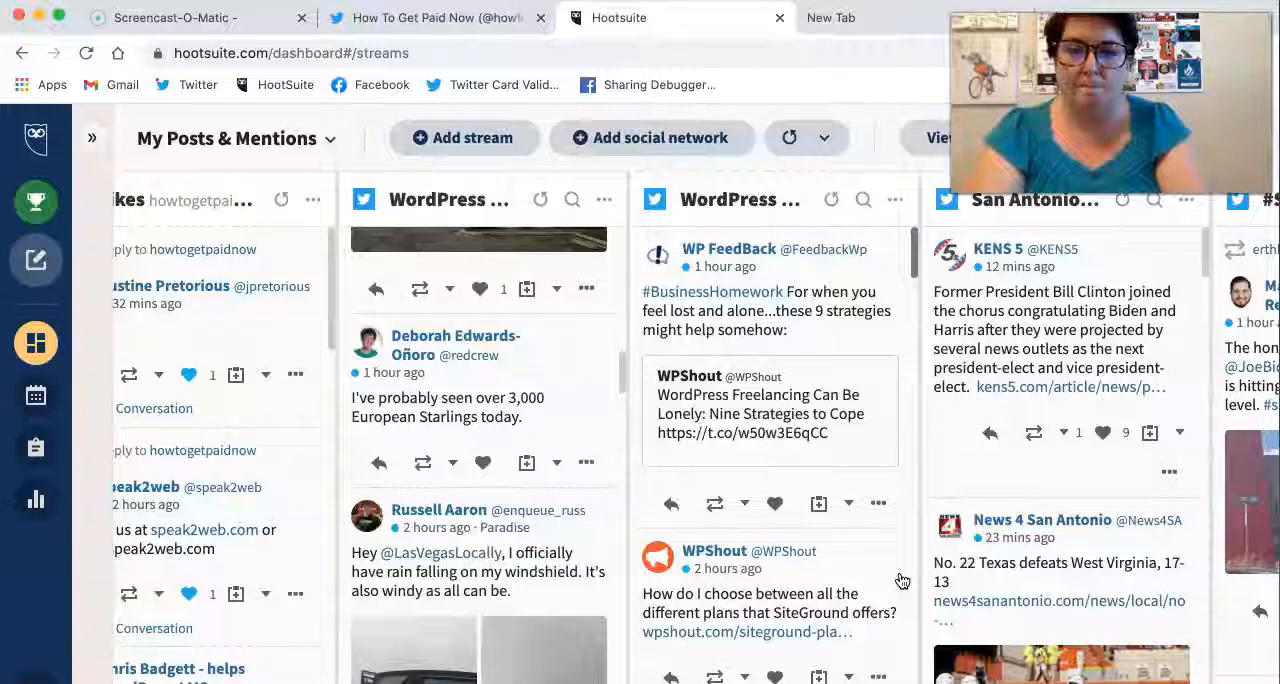
# Step: Read through the older tweets and retweets further down the WordPress Professionals list stream
pyautogui.scroll(-3, 484, 340)
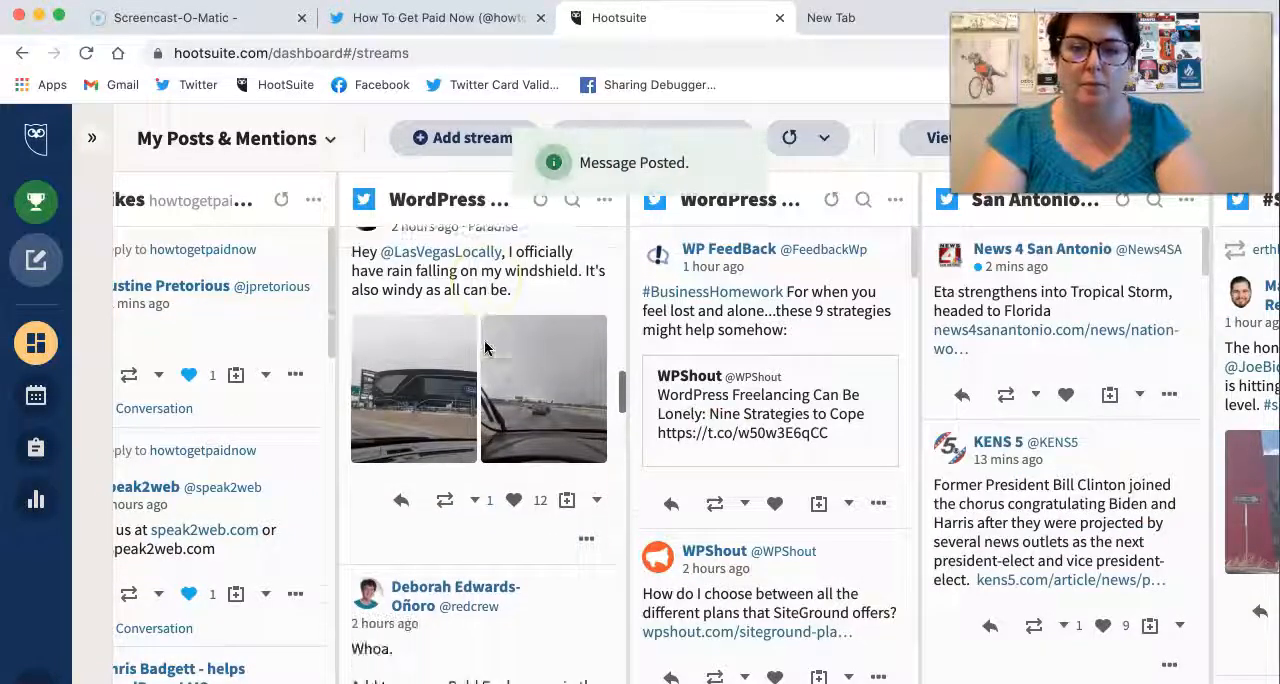
pyautogui.scroll(-10, 484, 347)
pyautogui.scroll(-8, 484, 347)
pyautogui.scroll(-8, 484, 347)
pyautogui.scroll(-3, 484, 344)
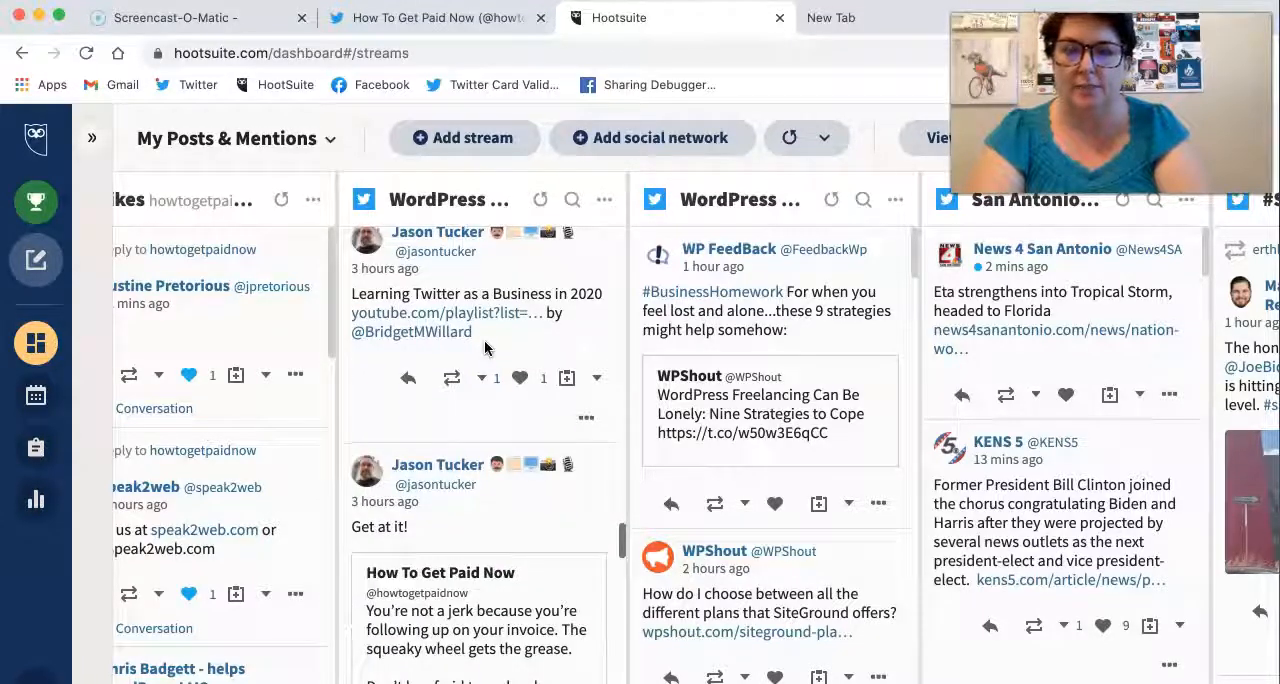
pyautogui.scroll(-8, 484, 347)
pyautogui.scroll(-10, 484, 347)
pyautogui.scroll(-10, 484, 347)
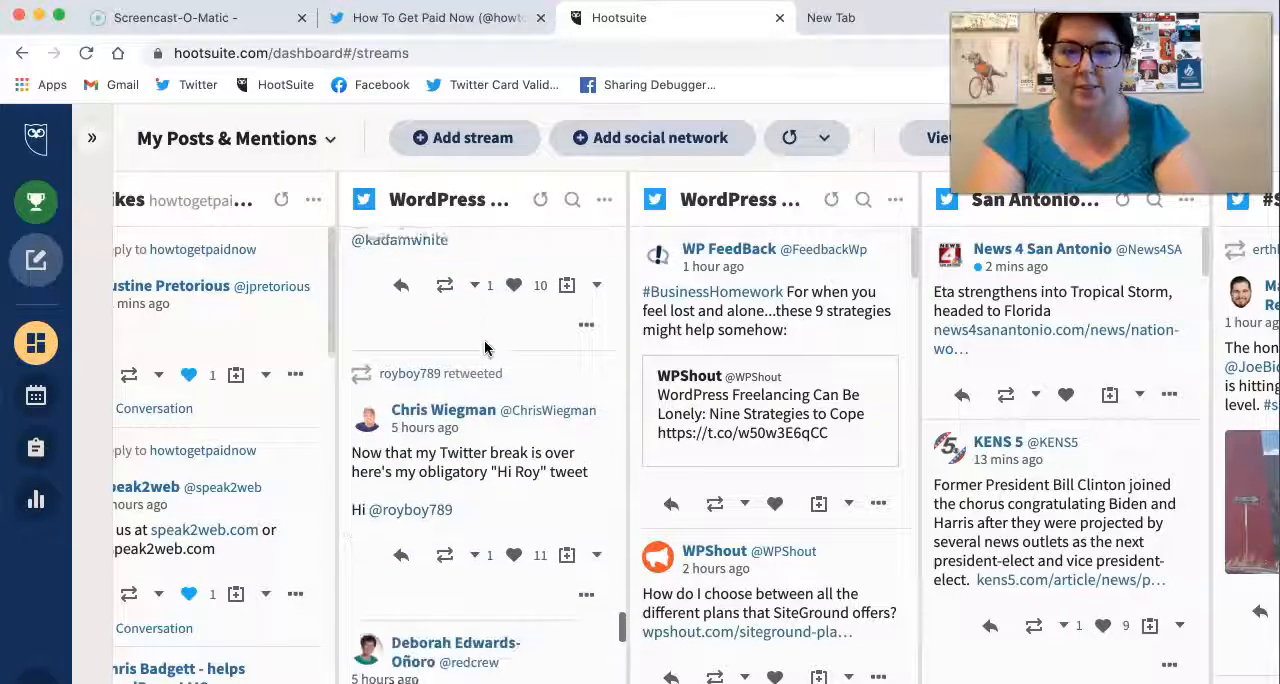
pyautogui.scroll(-1, 484, 347)
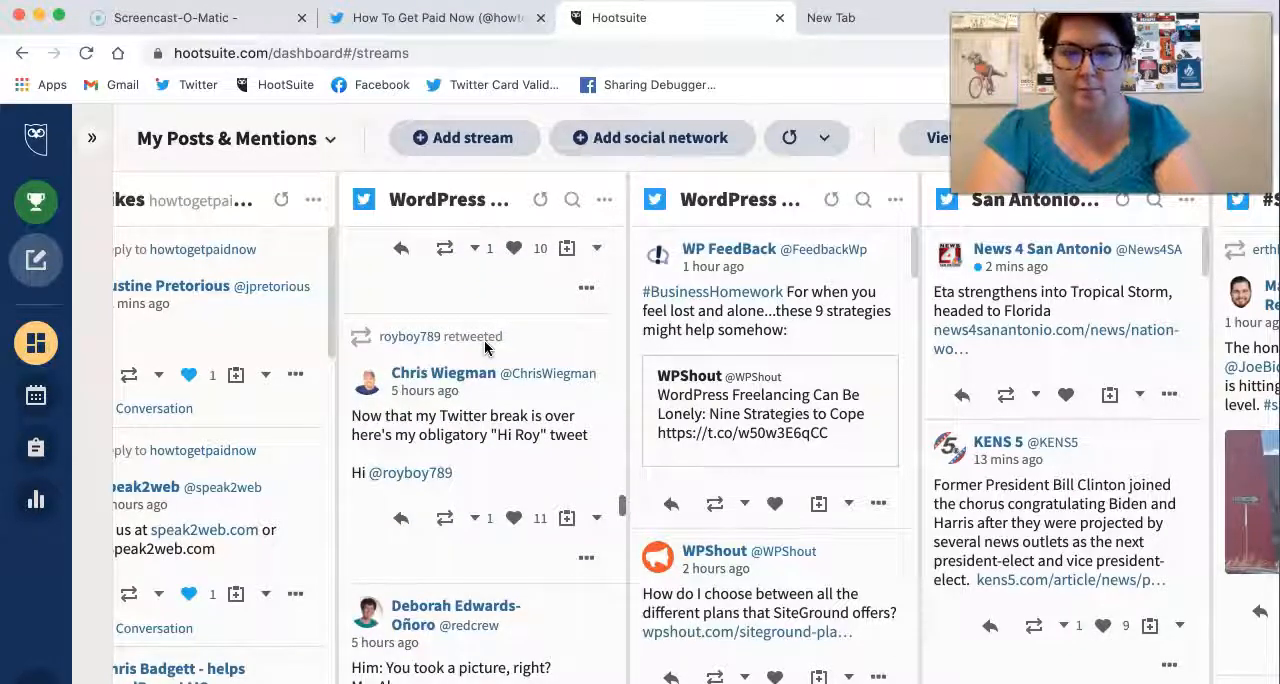
pyautogui.scroll(-4, 452, 325)
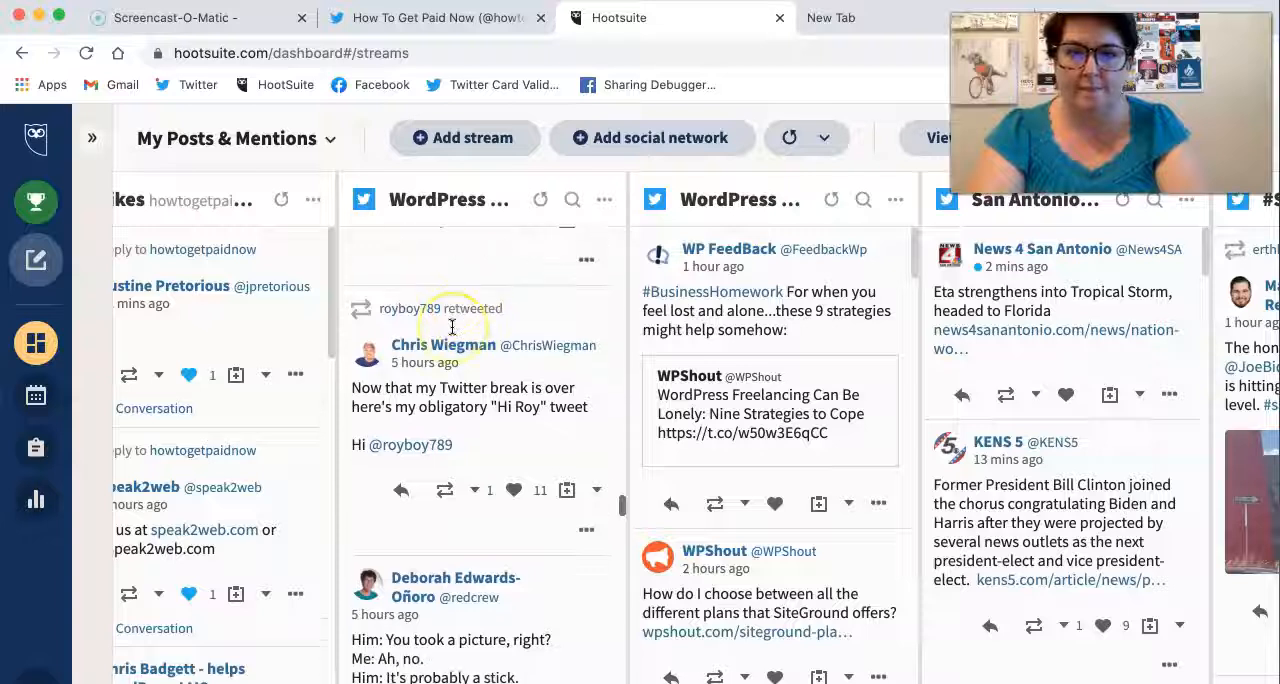
pyautogui.scroll(-12, 452, 325)
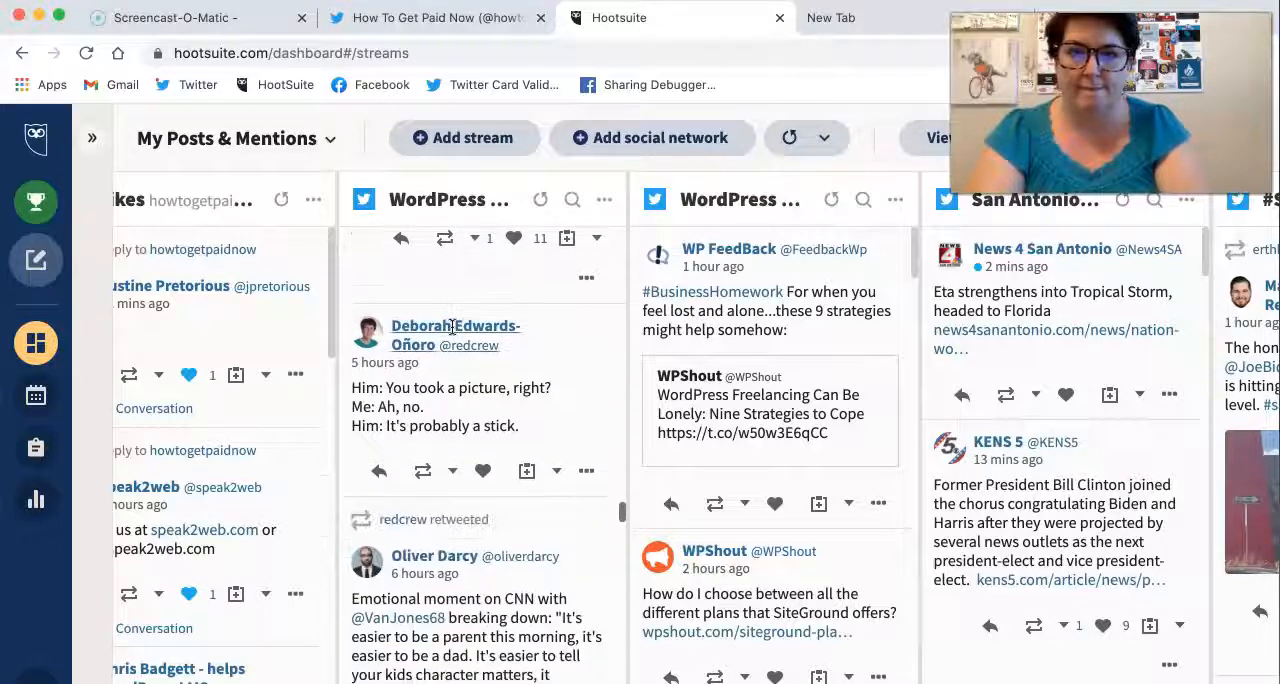
pyautogui.scroll(-10, 452, 325)
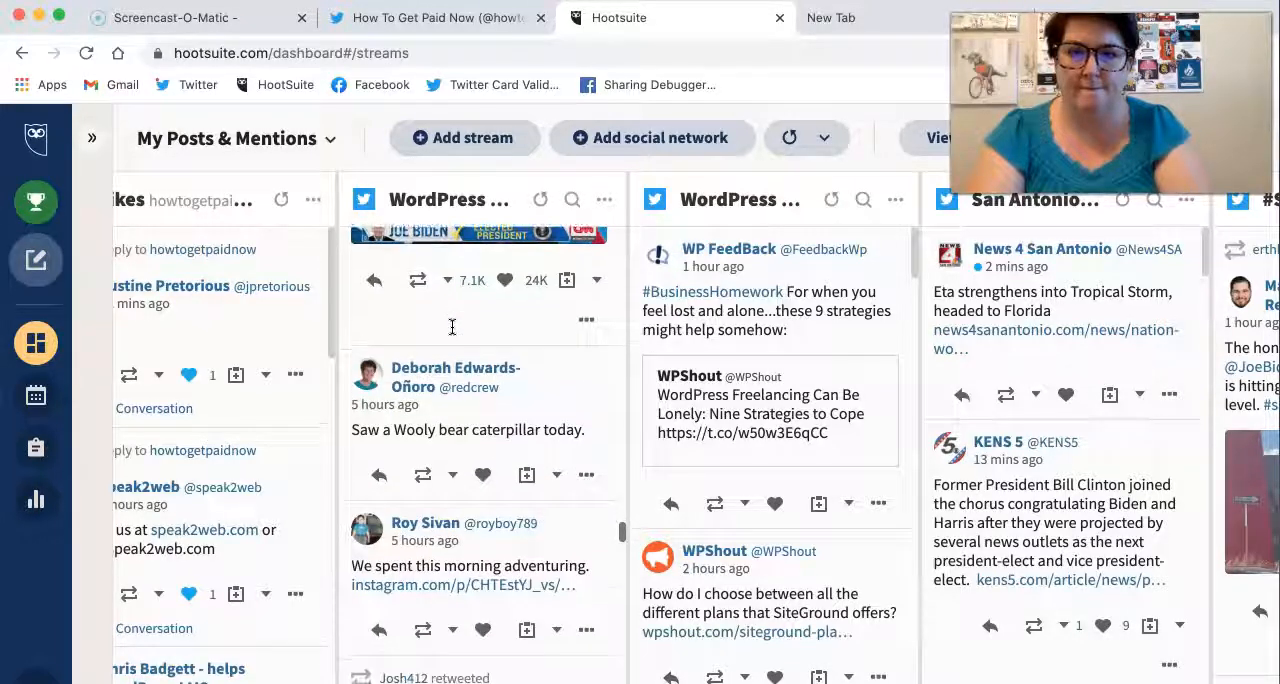
pyautogui.scroll(-12, 452, 325)
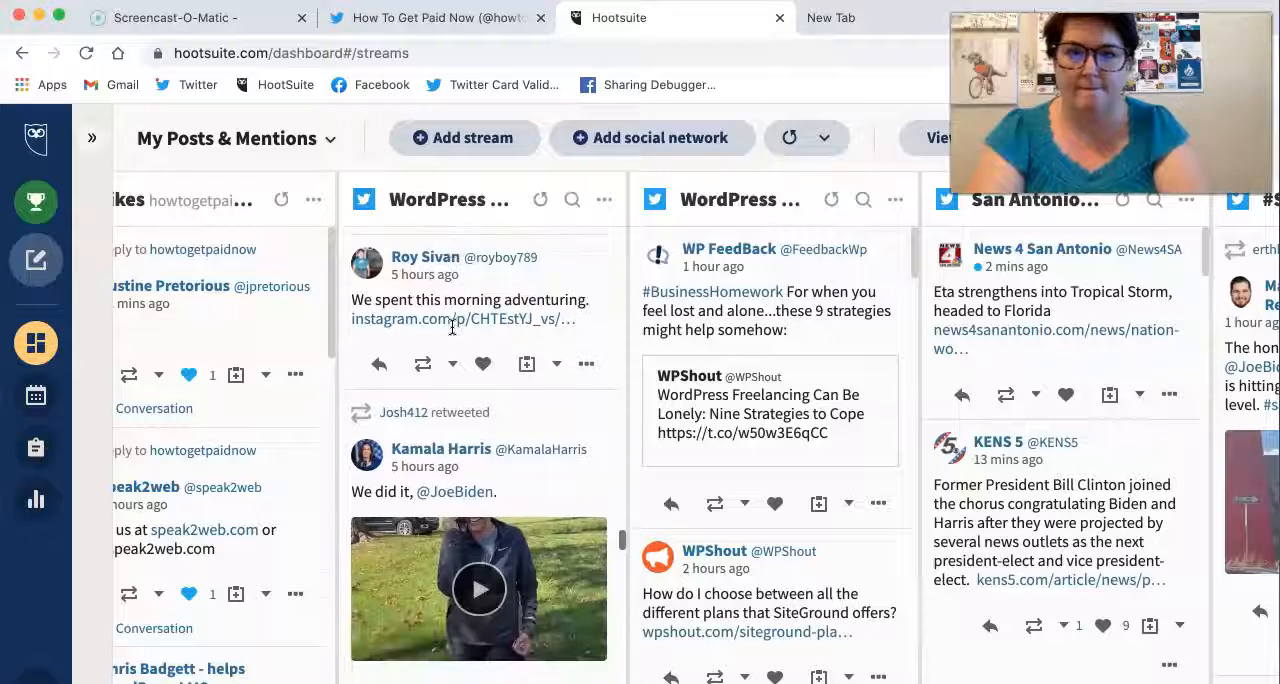
pyautogui.scroll(-10, 452, 325)
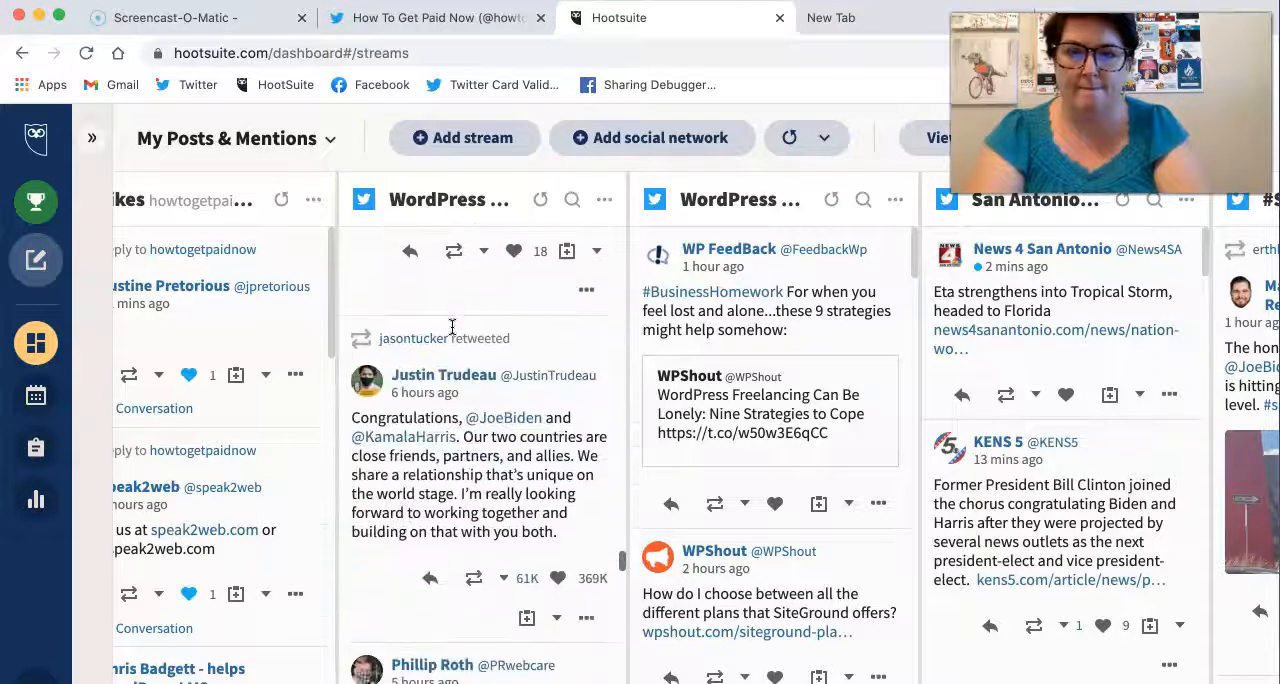
# Step: Find WPShout's "How to Use Ninja Forms to Create a Contact Form" tweet in the neighbouring WordPress stream and skim its linked article
pyautogui.hscroll(3, 452, 328)
pyautogui.scroll(-8, 569, 330)
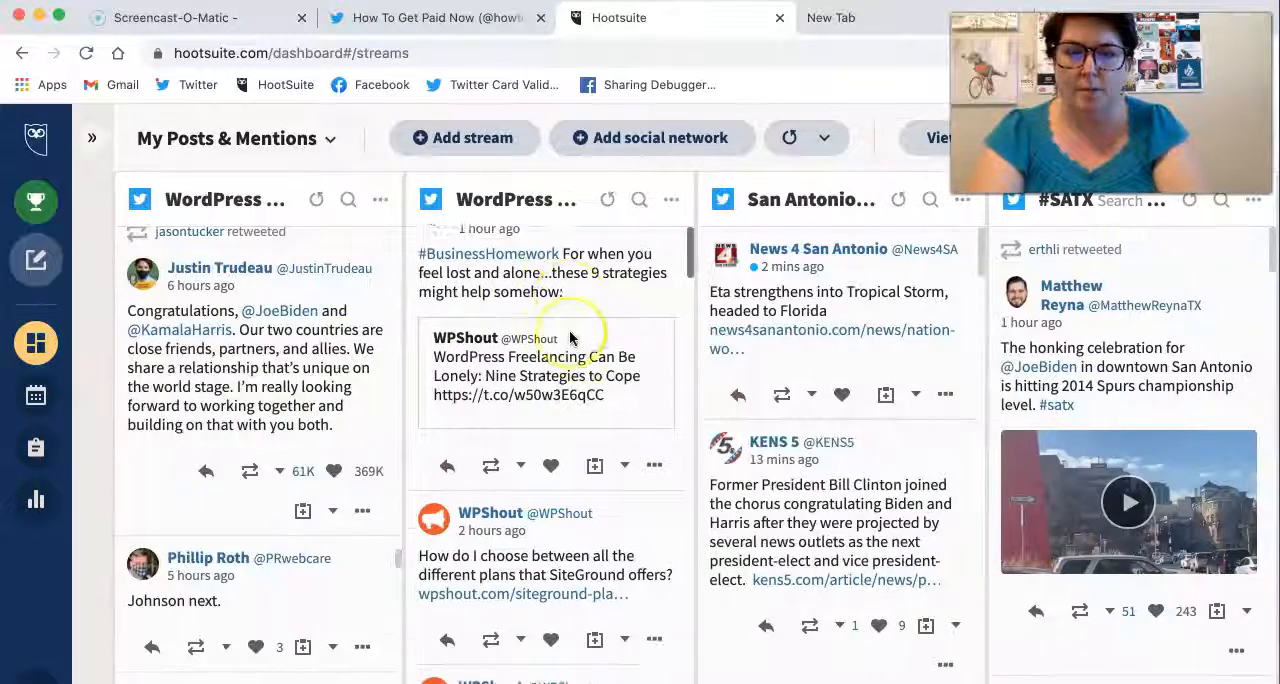
pyautogui.scroll(-6, 569, 338)
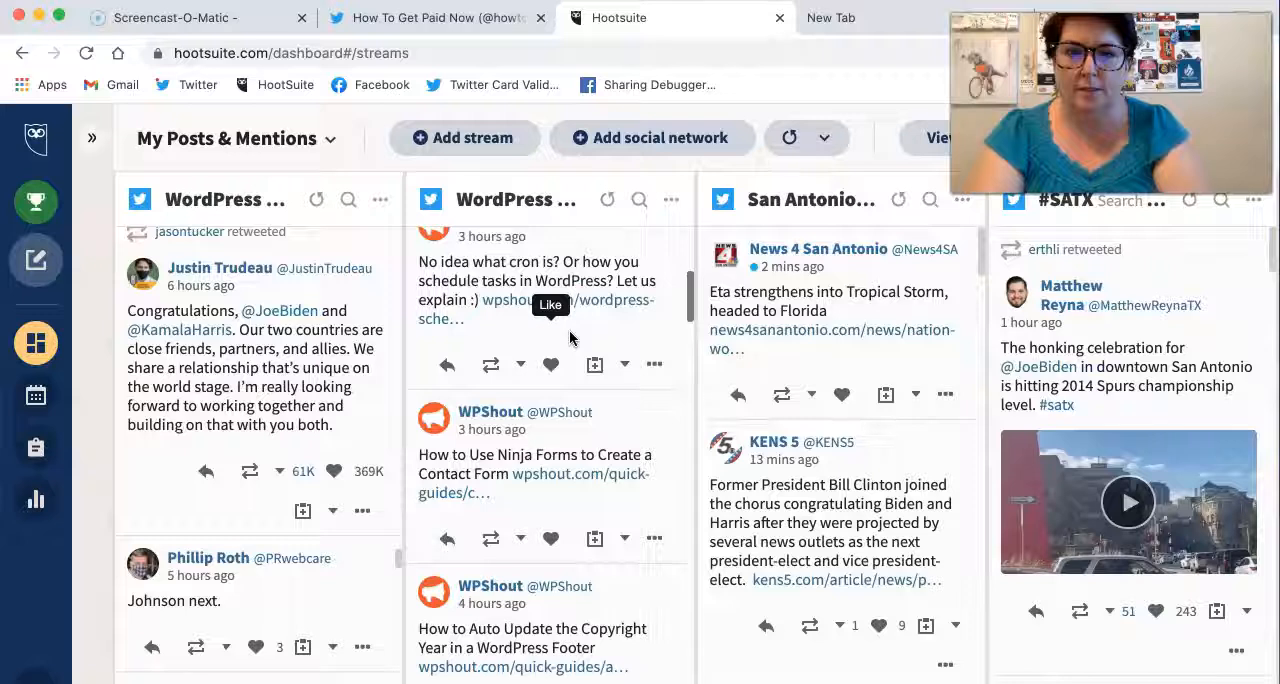
pyautogui.click(623, 314)
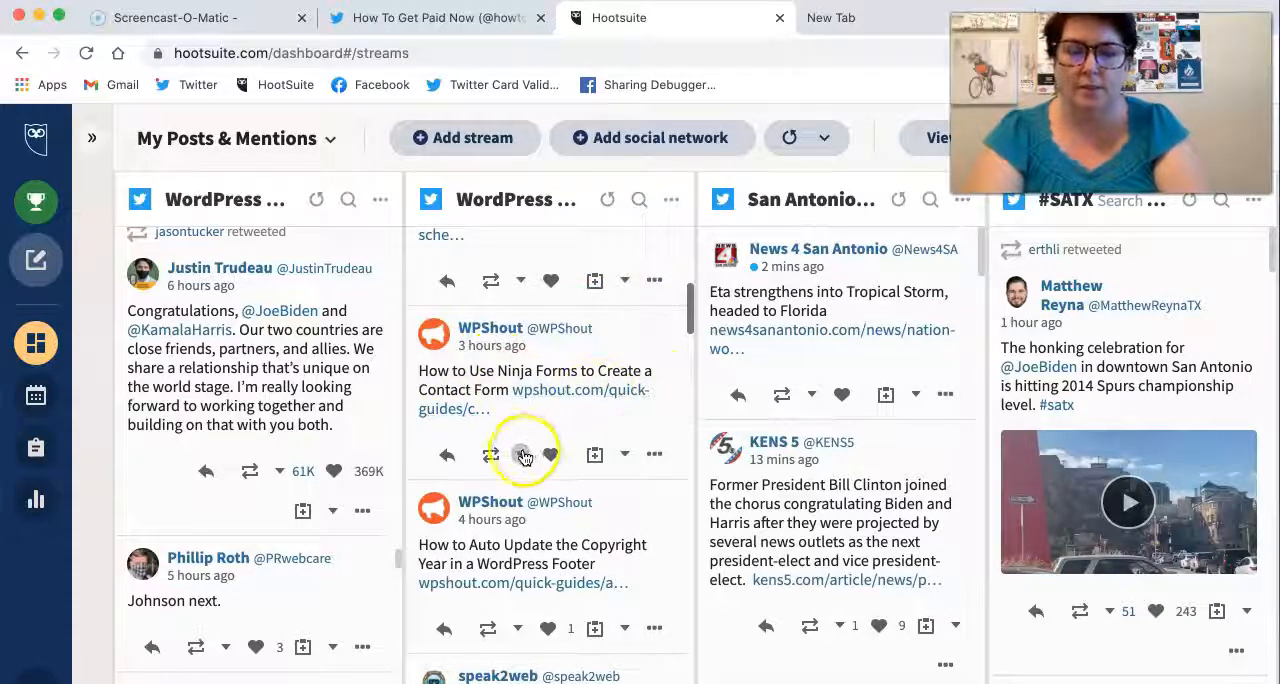
pyautogui.click(570, 392)
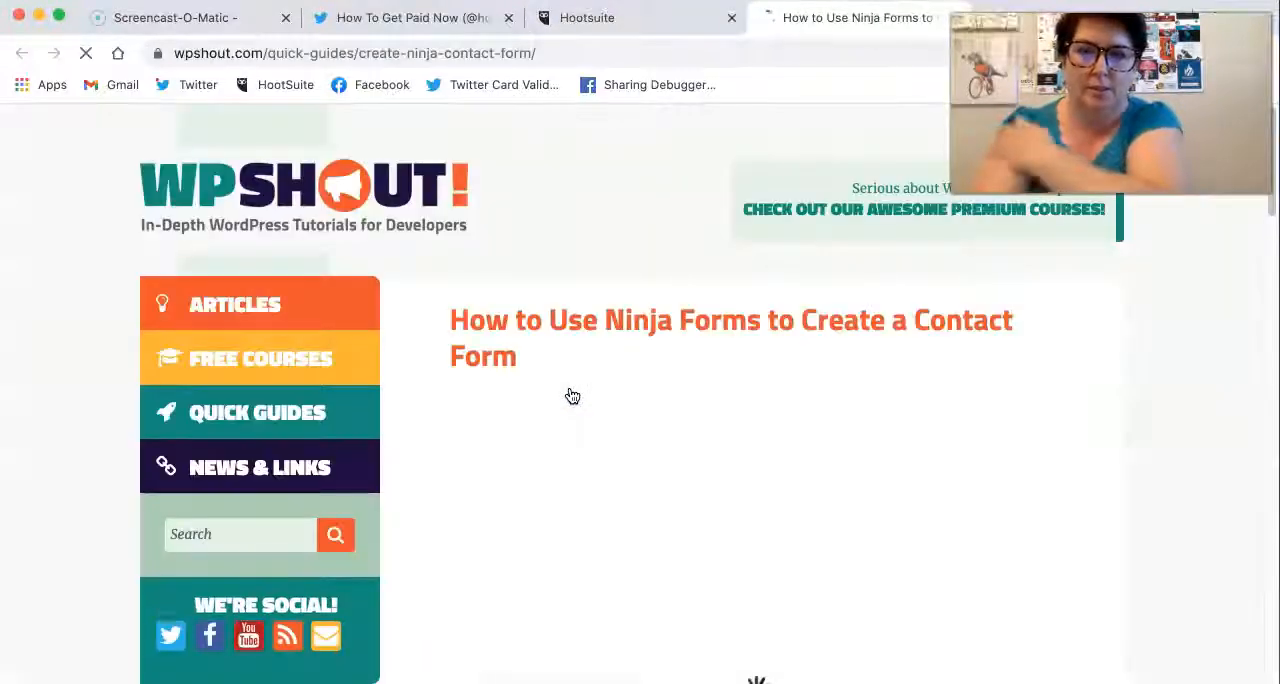
pyautogui.scroll(-3, 572, 397)
pyautogui.scroll(-5, 572, 397)
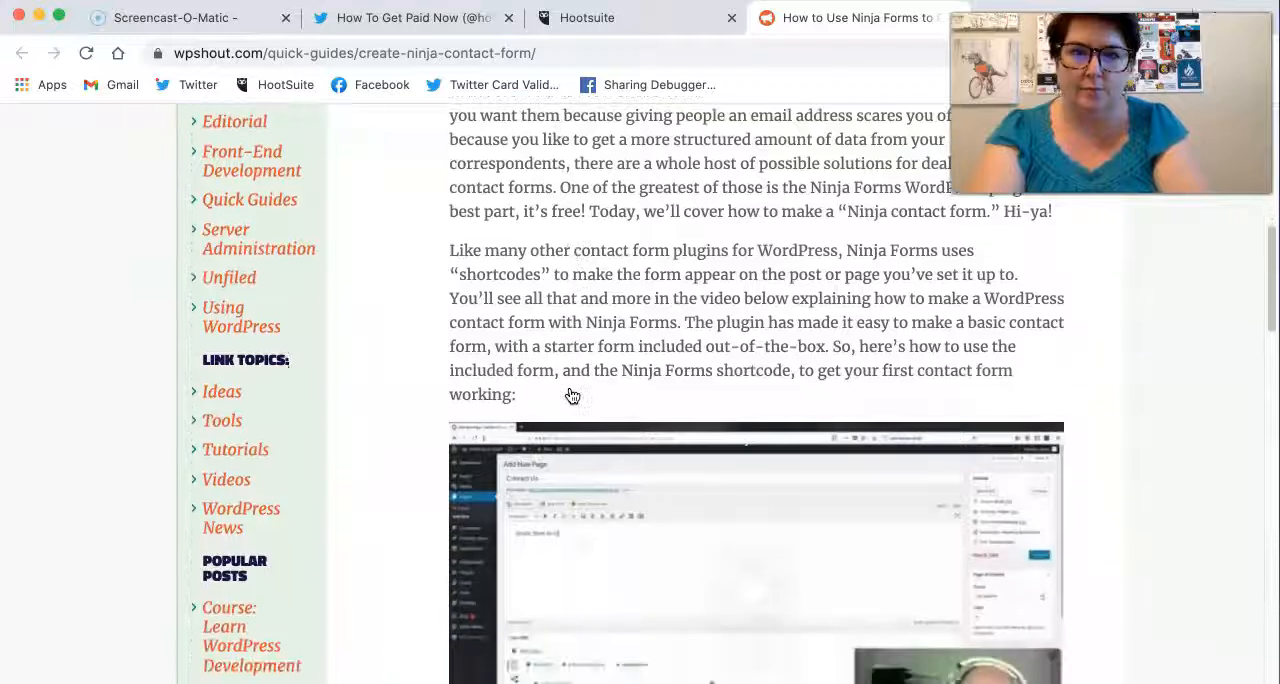
pyautogui.scroll(10, 571, 395)
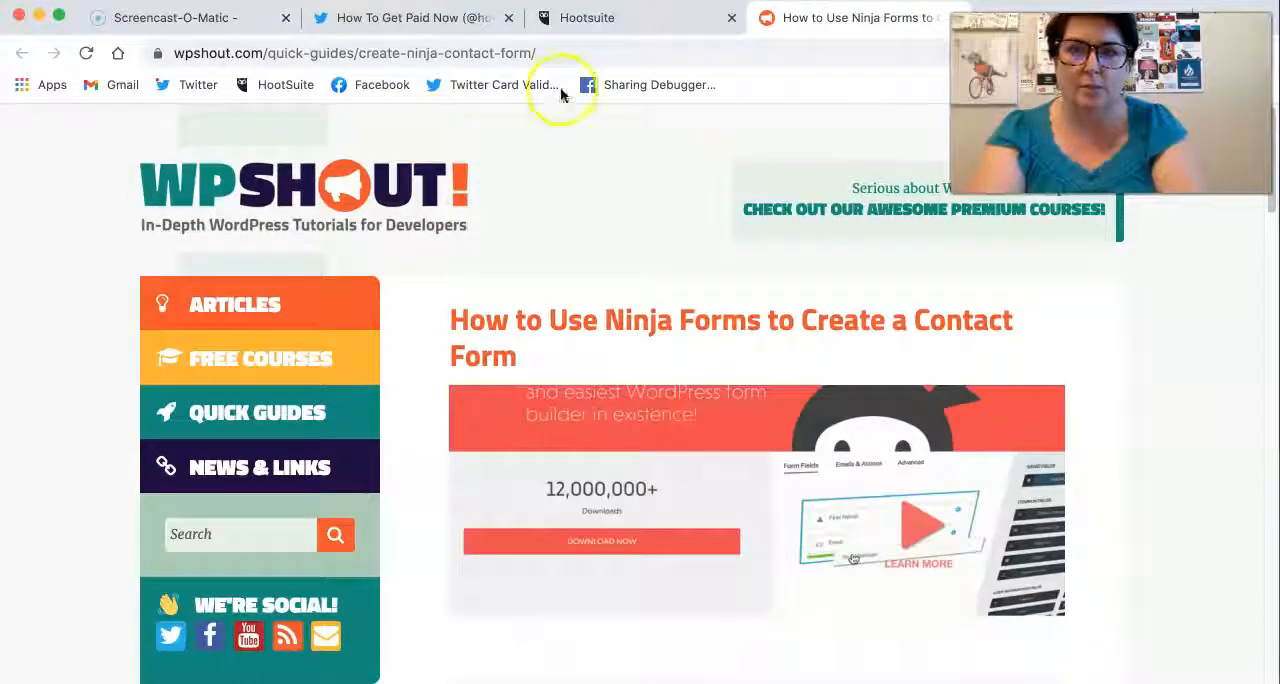
# Step: Back in Hootsuite, start an editable retweet of WPShout's Ninja Forms tweet and replace its t.co link with a shortened ow.ly link
pyautogui.click(622, 22)
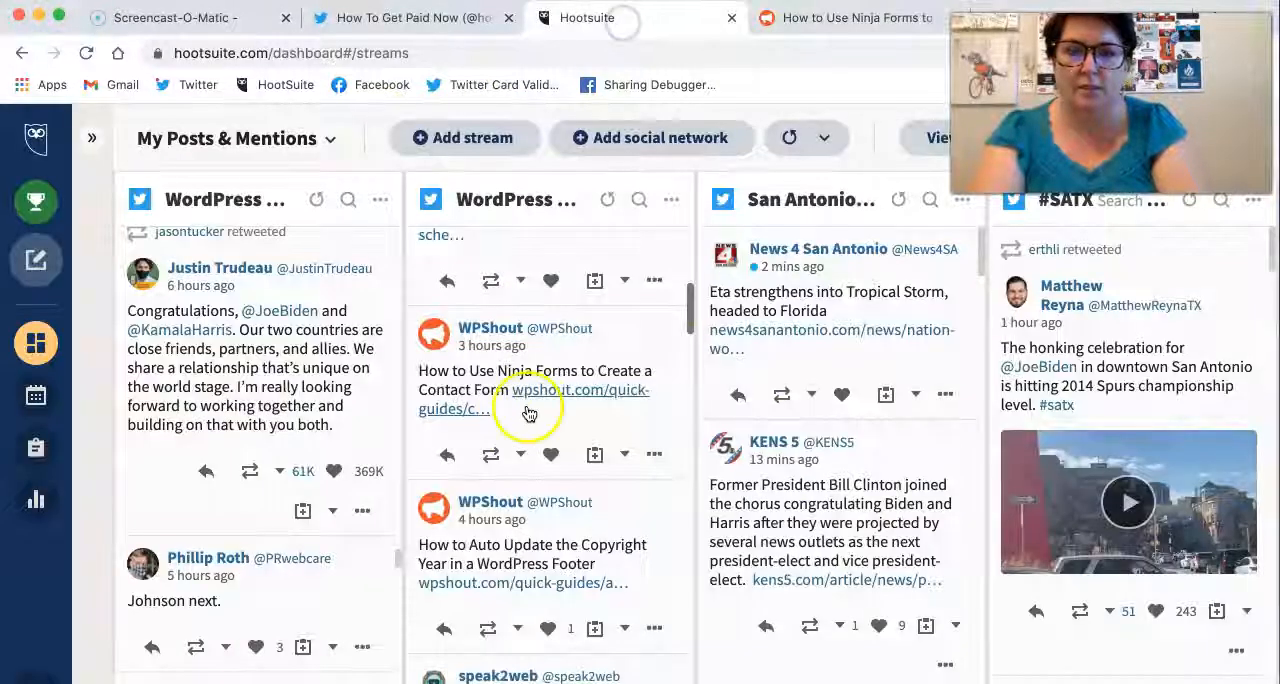
pyautogui.click(519, 456)
pyautogui.click(538, 580)
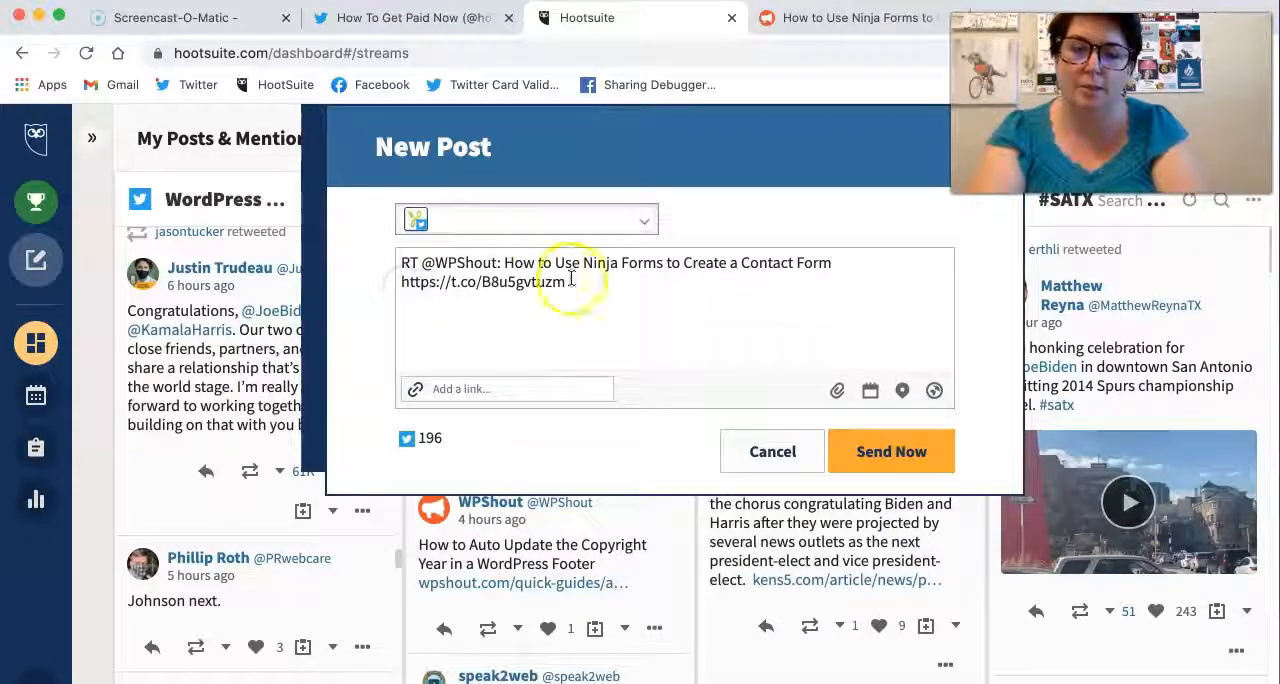
pyautogui.moveTo(600, 283); pyautogui.dragTo(411, 284)
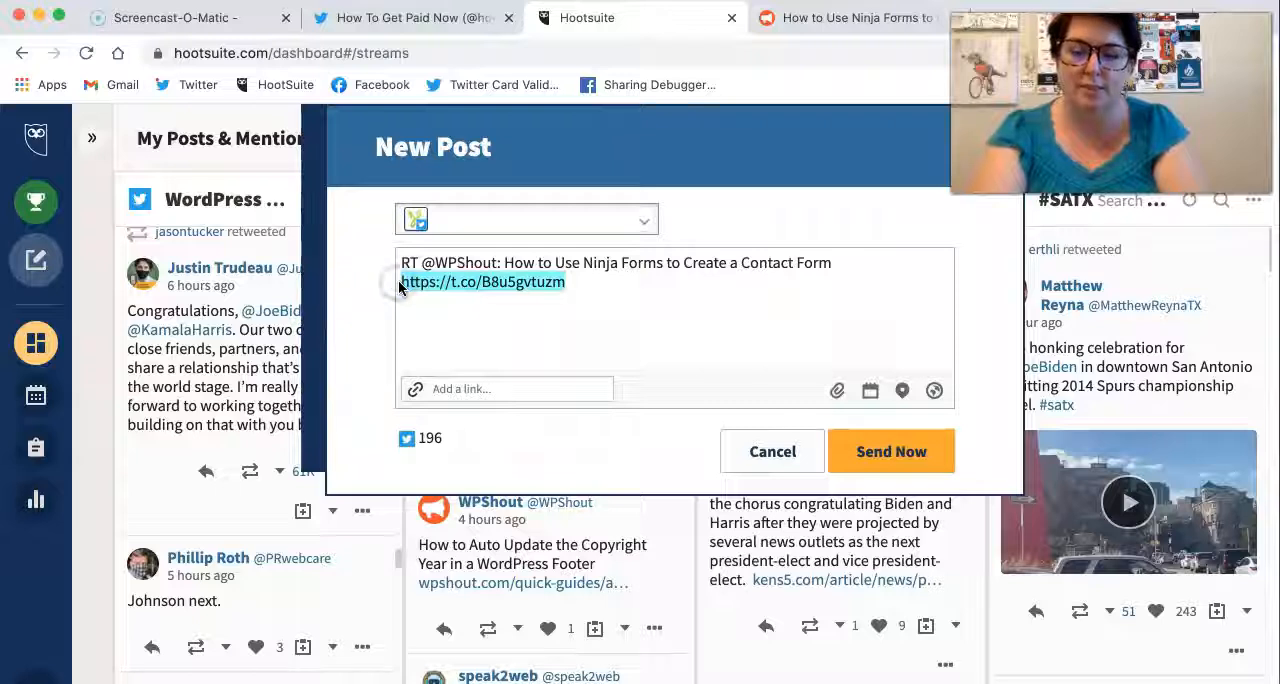
pyautogui.hotkey('ctrl', 'x')
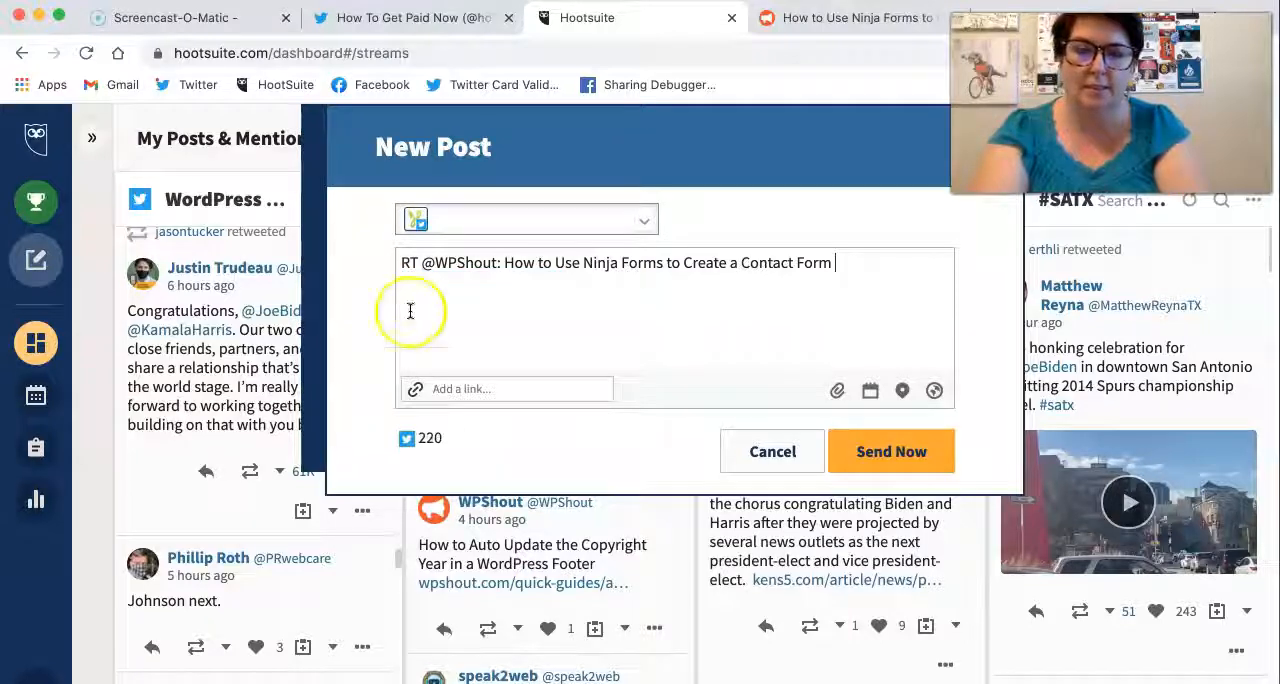
pyautogui.click(455, 391)
pyautogui.hotkey('ctrl', 'v')
pyautogui.click(690, 389)
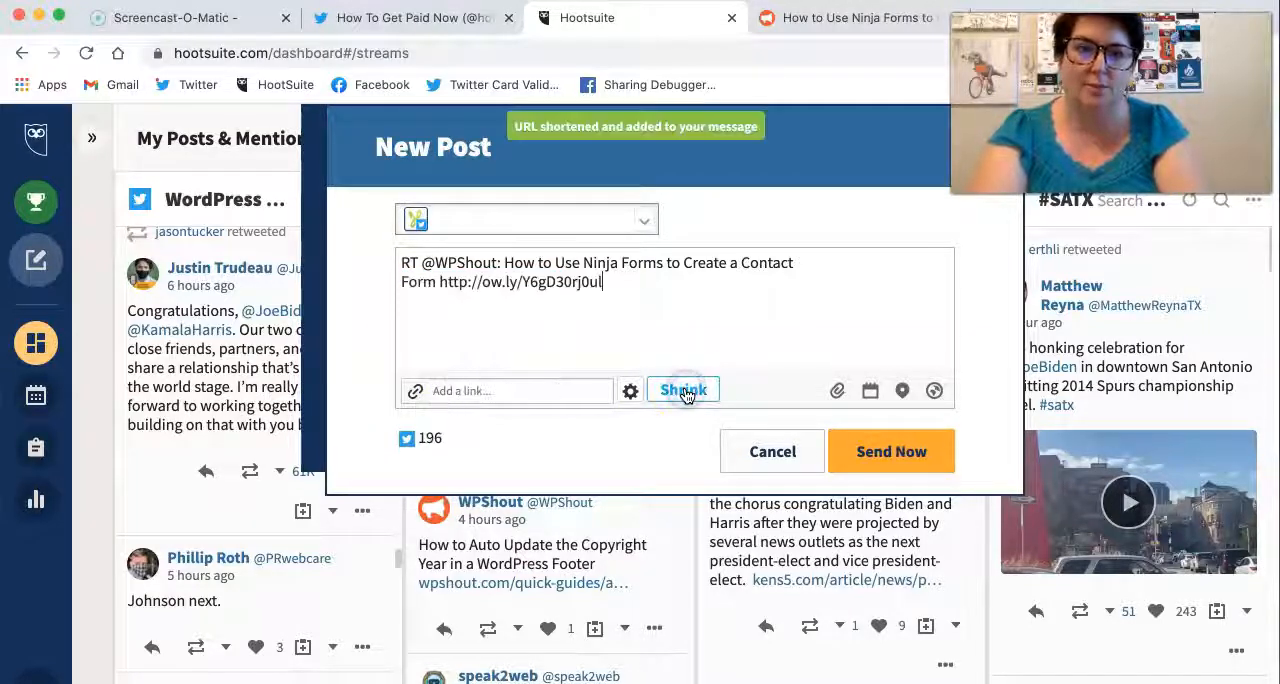
# Step: Put the shortened link in its own paragraph and add the hashtag #WordPress below it
pyautogui.click(441, 282)
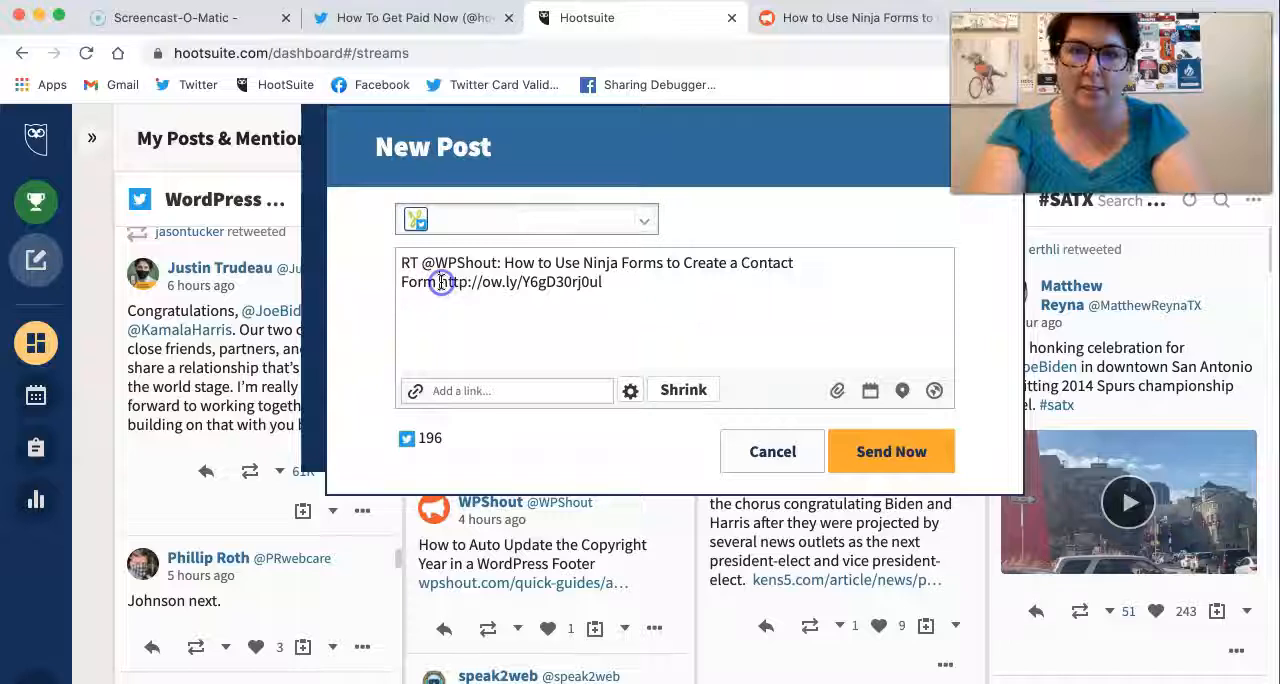
pyautogui.press('Return')
pyautogui.click(587, 299)
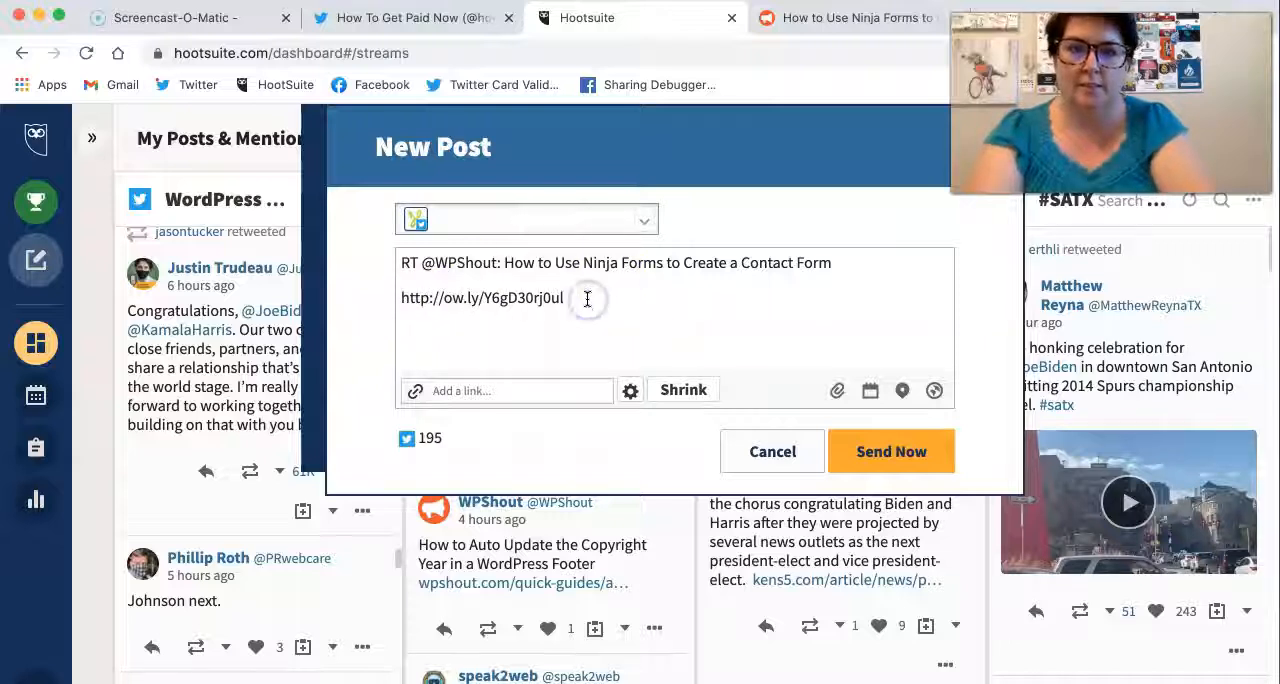
pyautogui.press('Return')
pyautogui.press('Return')
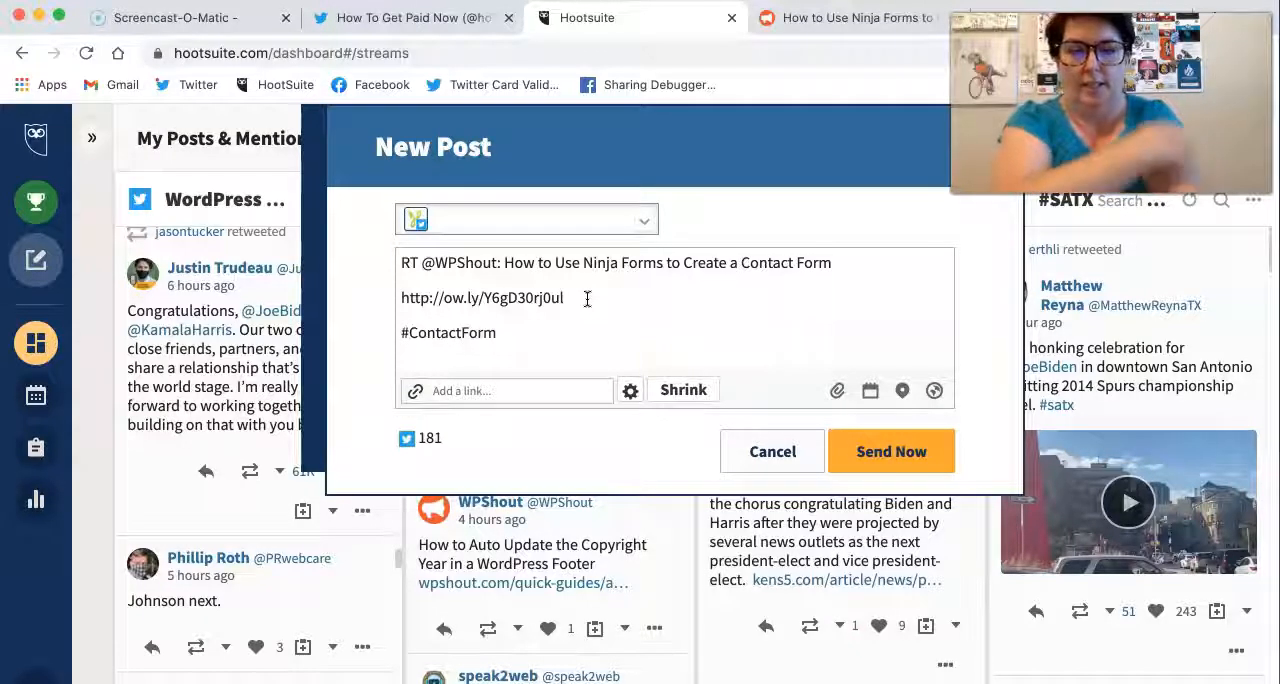
pyautogui.press('BackSpace')
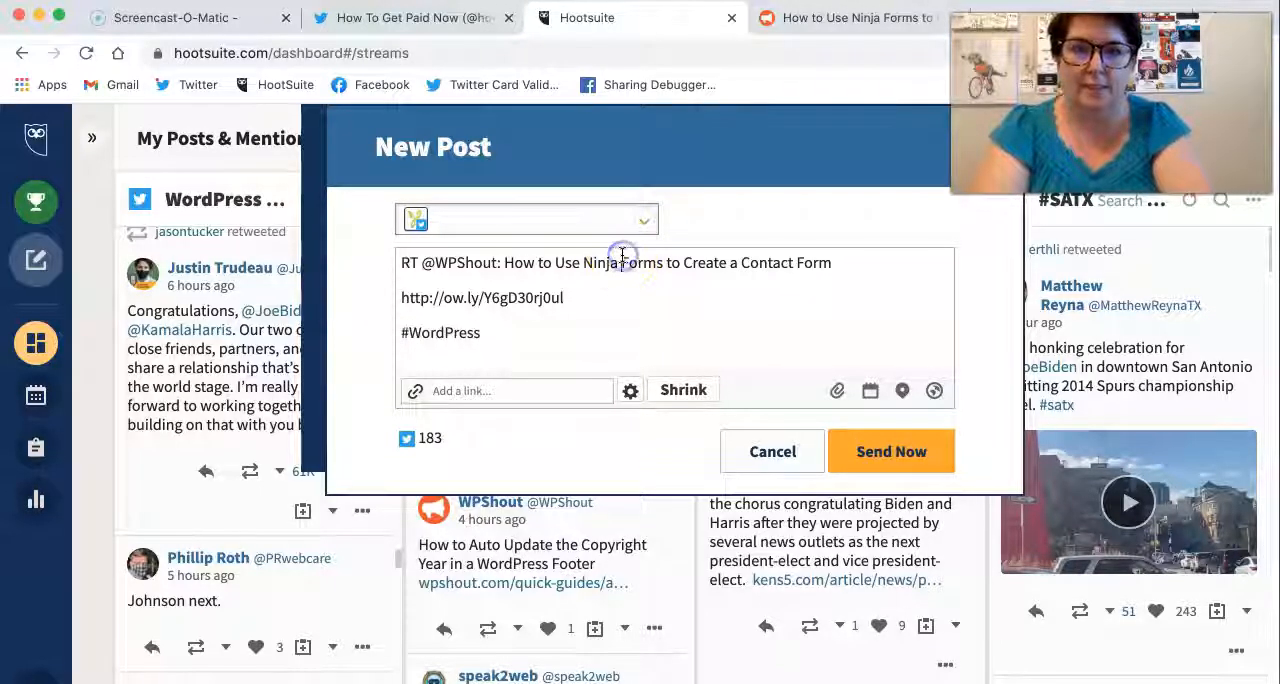
pyautogui.click(622, 256)
pyautogui.press('BackSpace')
pyautogui.click(587, 265)
pyautogui.write('@')
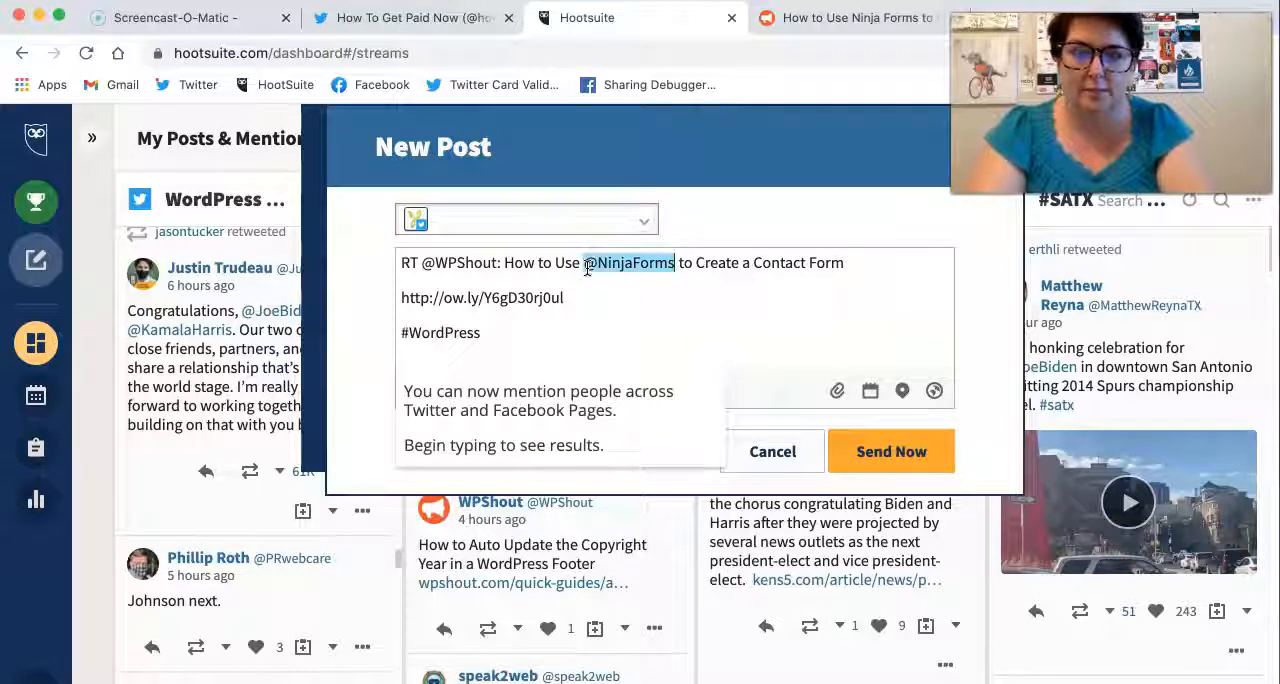
pyautogui.click(670, 310)
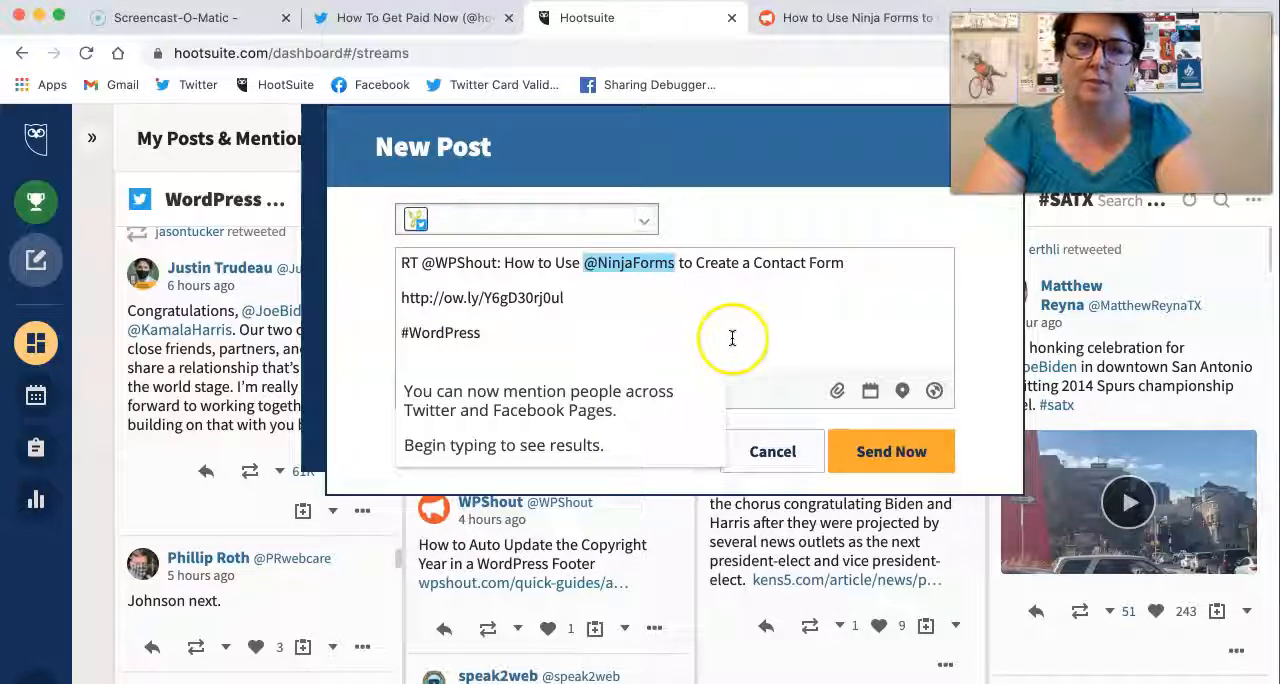
pyautogui.click(775, 333)
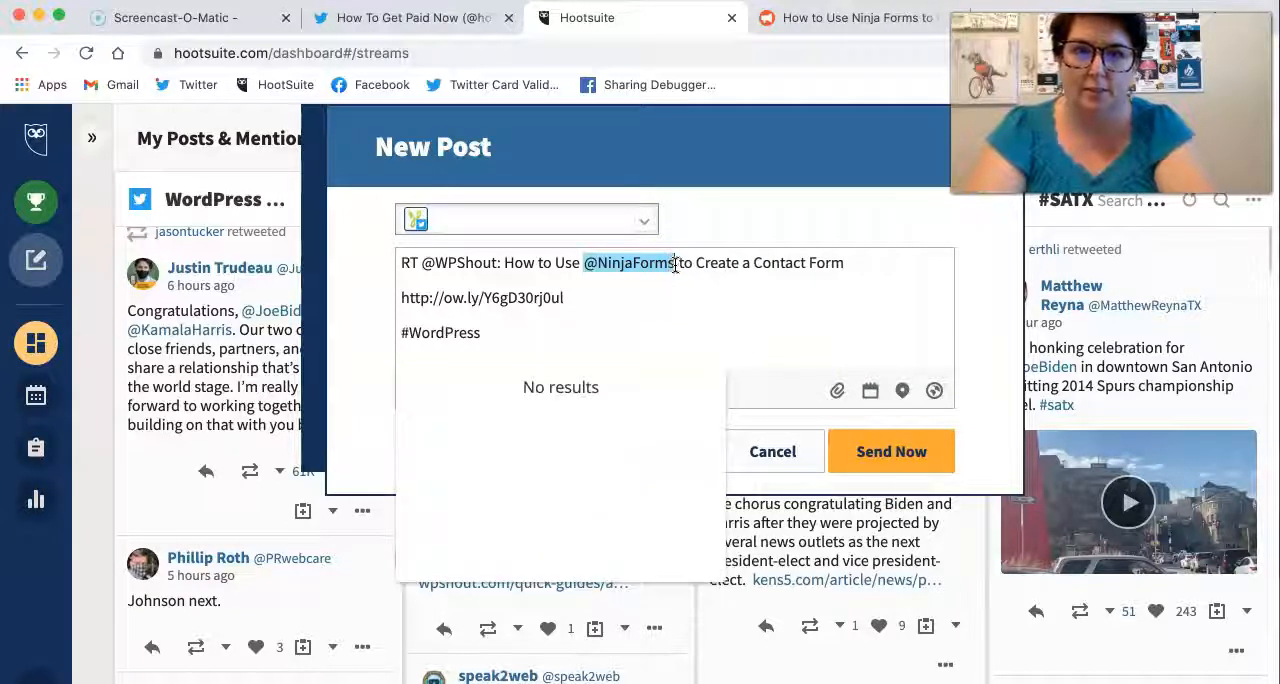
pyautogui.click(599, 391)
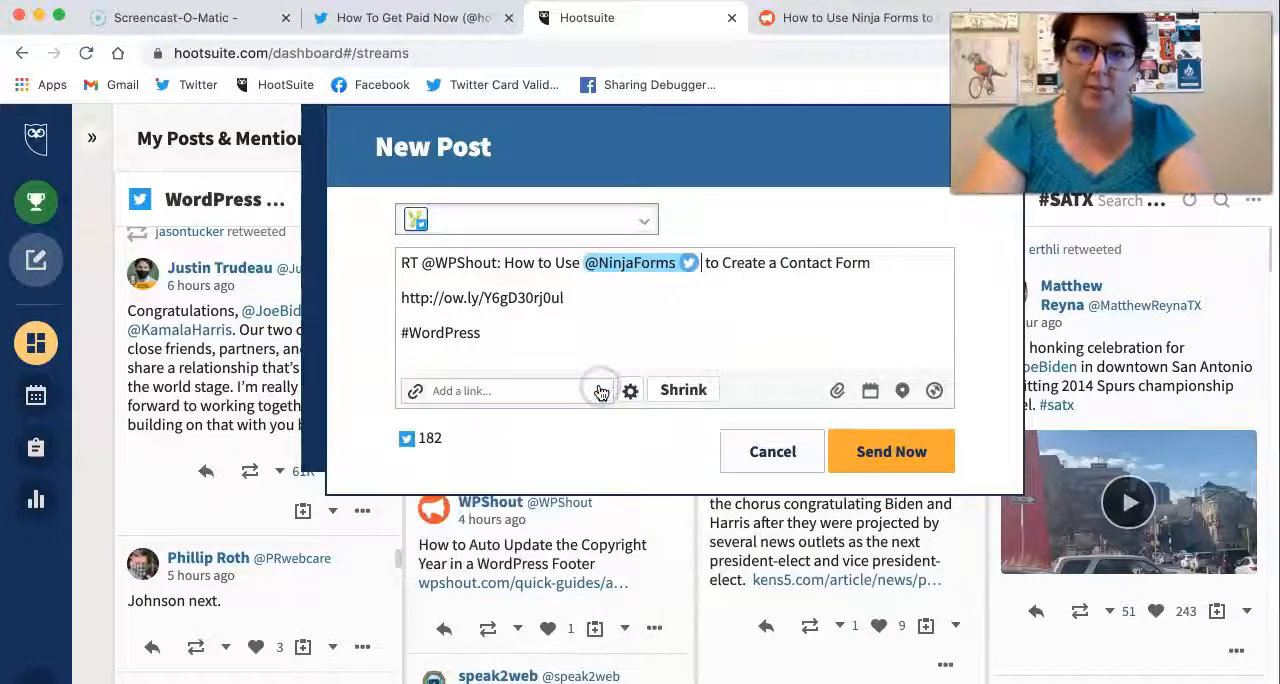
pyautogui.click(866, 330)
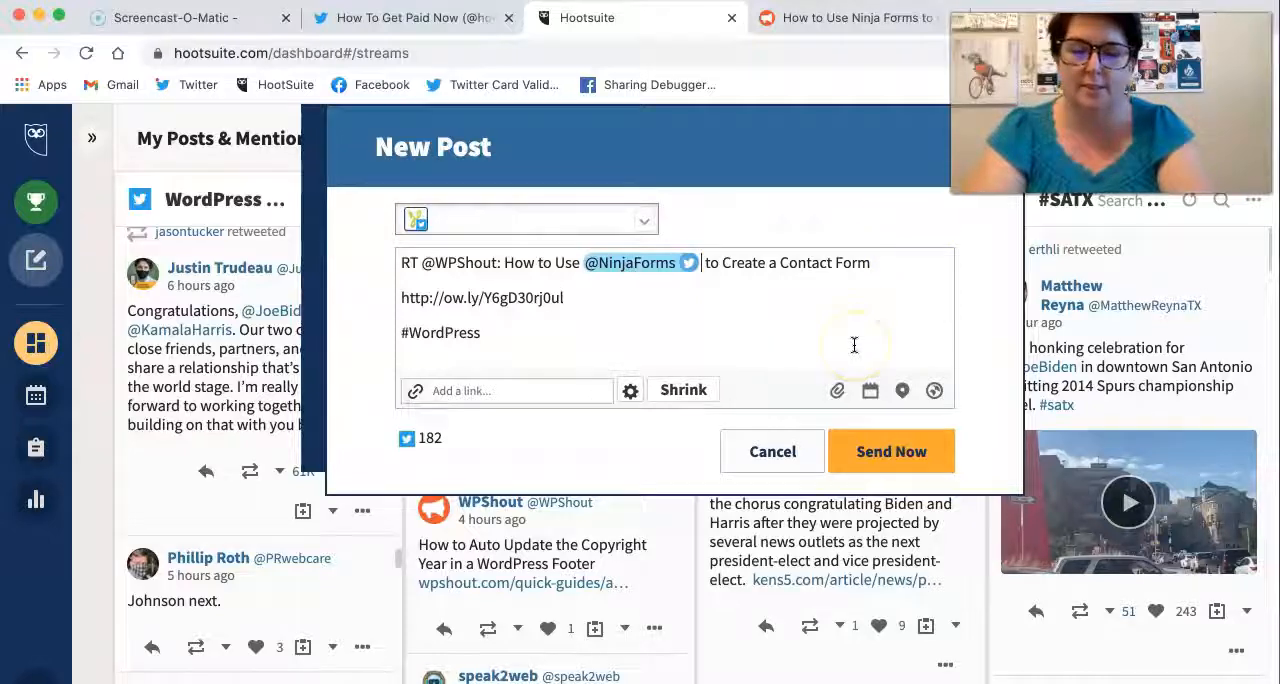
pyautogui.click(874, 455)
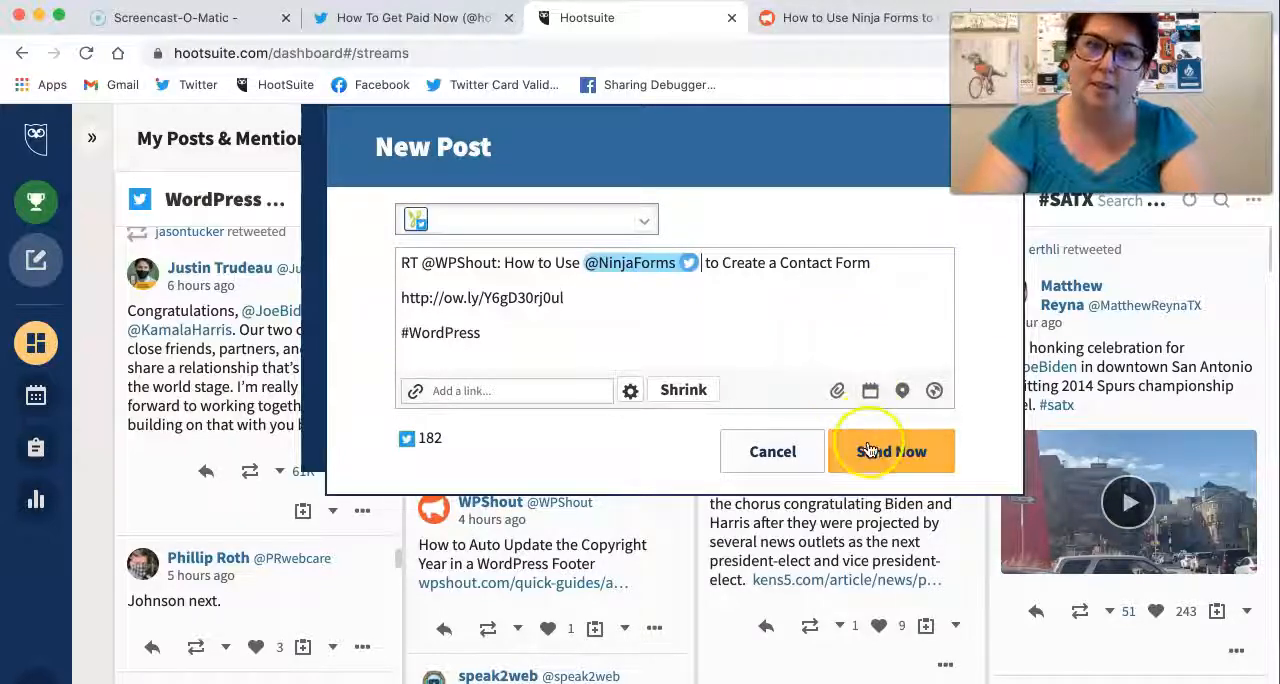